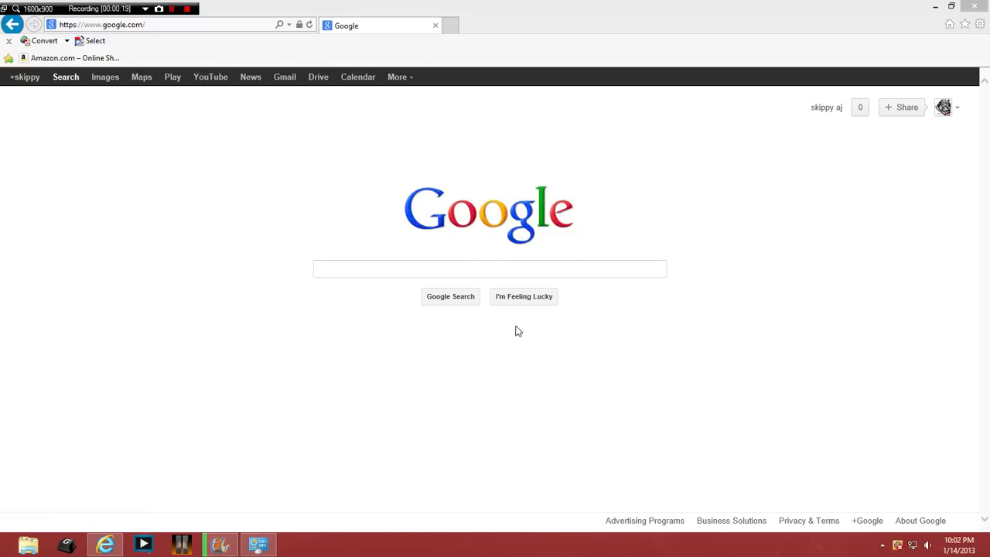
# Search Google for 'Bandicam.com'.
pyautogui.click(320, 269)
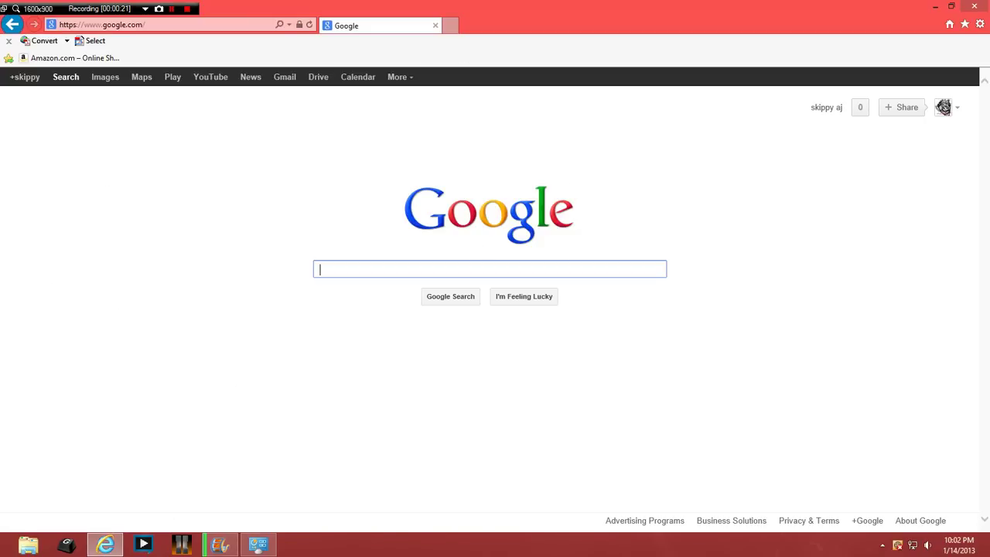
pyautogui.write('Band')
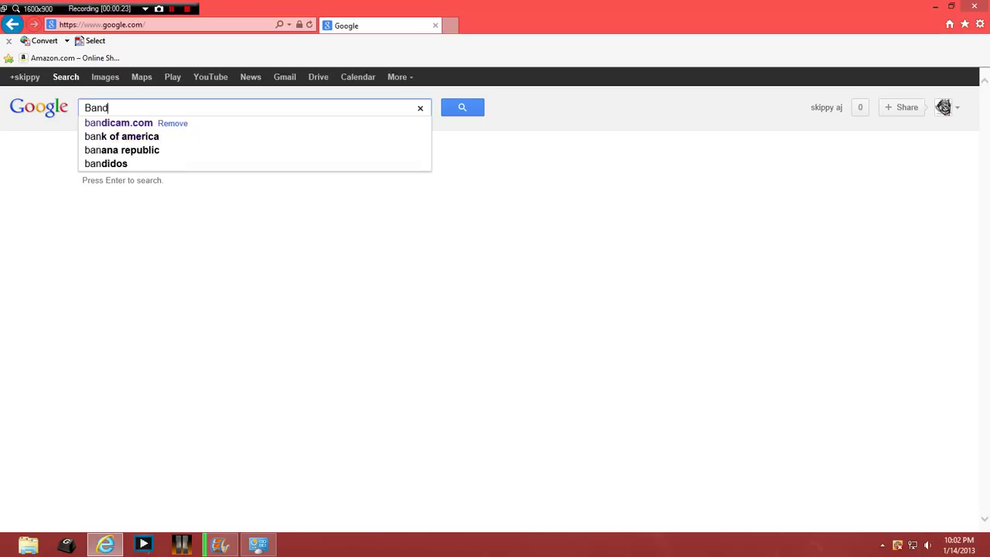
pyautogui.write('icam')
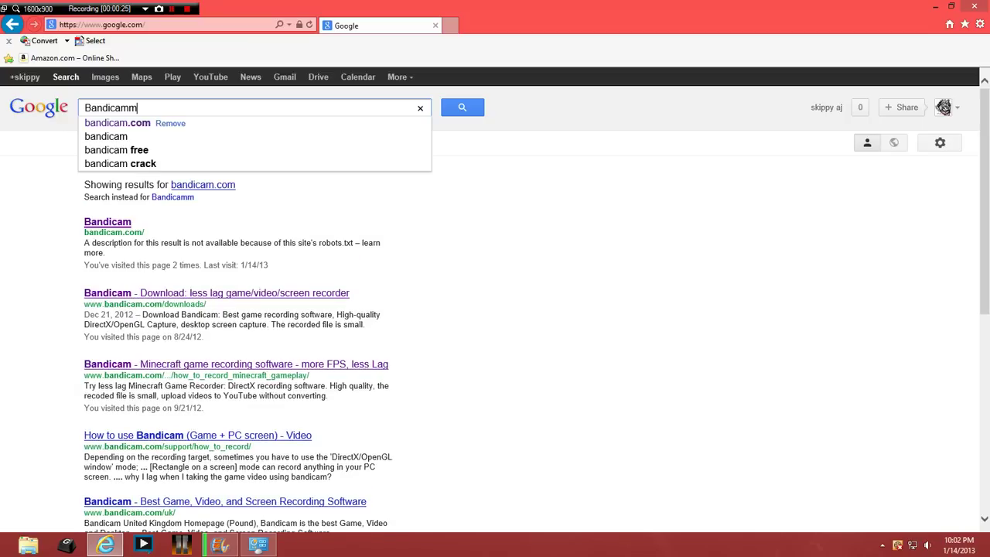
pyautogui.write('.com')
pyautogui.press('Return')
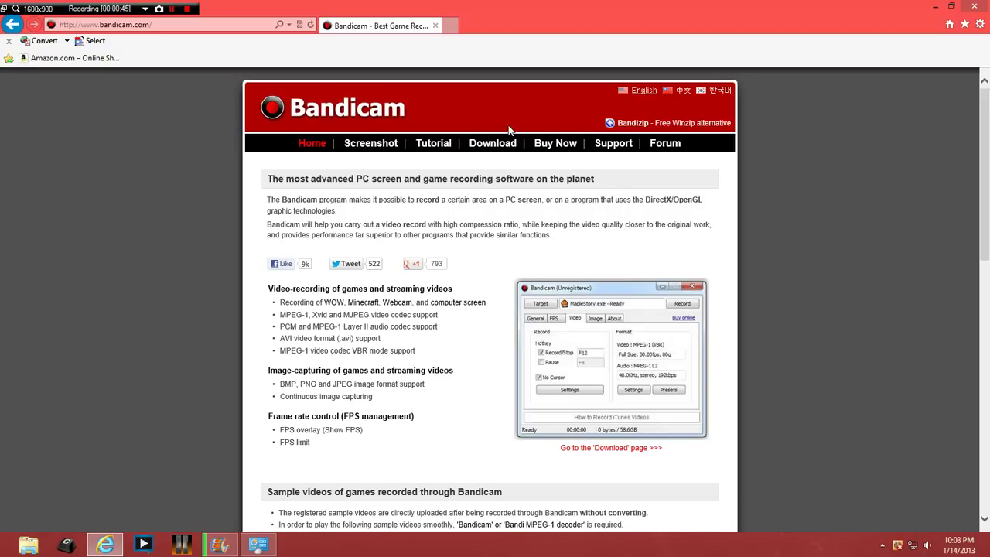
# Go to Bandicam's download page and start the Bandicam 1.8.5.303 download from Brothersoft.
pyautogui.click(493, 145)
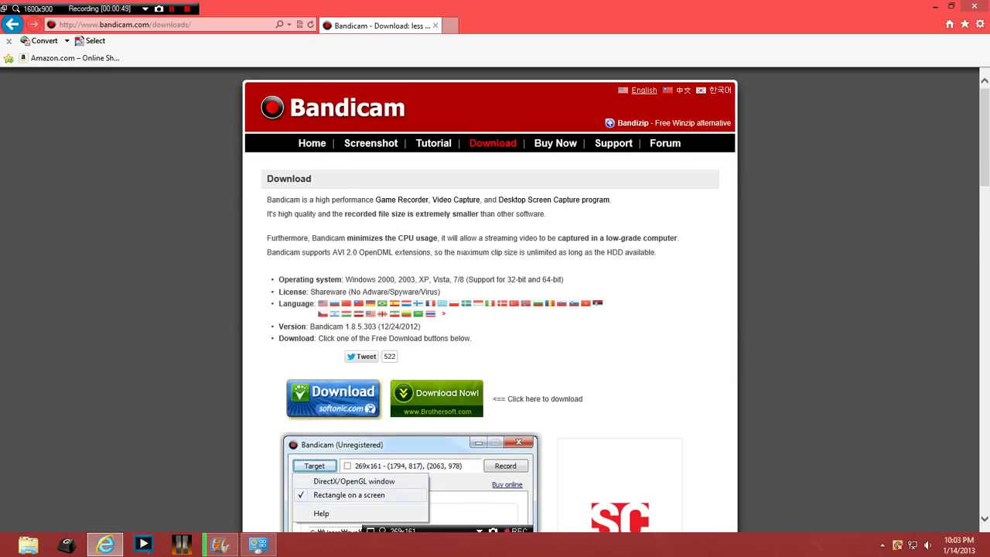
pyautogui.scroll(-5, 588, 257)
pyautogui.scroll(-1, 592, 258)
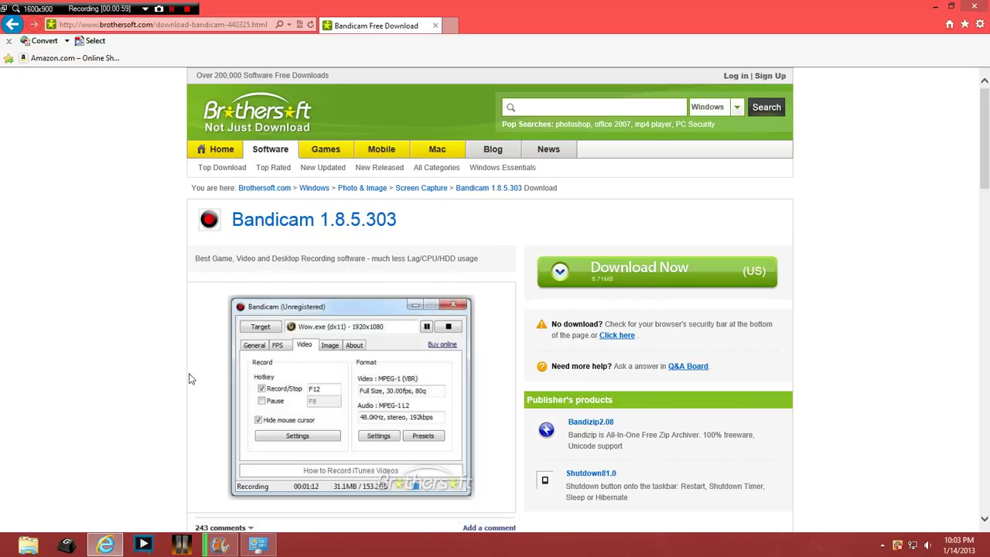
pyautogui.click(621, 294)
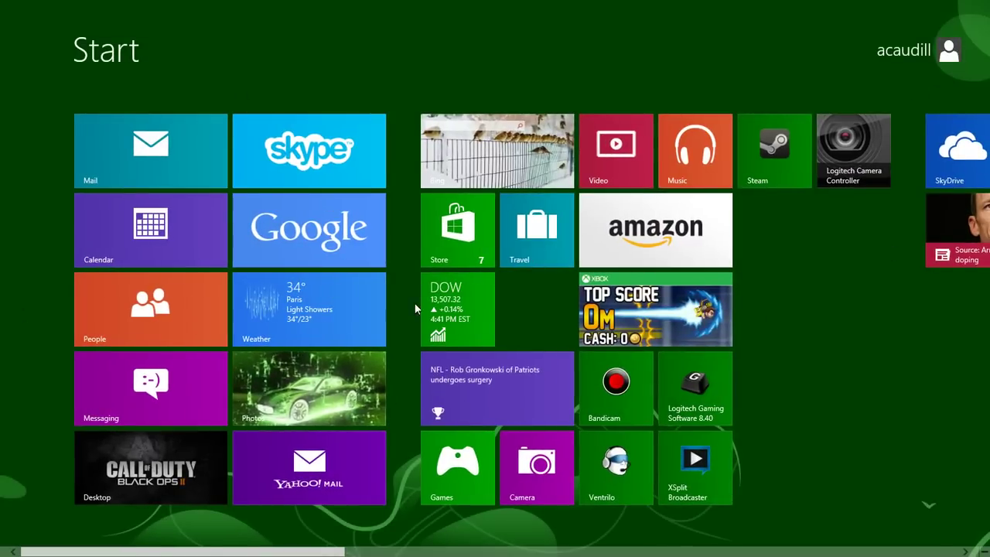
# Return from the Start screen to the desktop and open File Explorer on Libraries.
pyautogui.scroll(-5, 891, 250)
pyautogui.scroll(5, 468, 355)
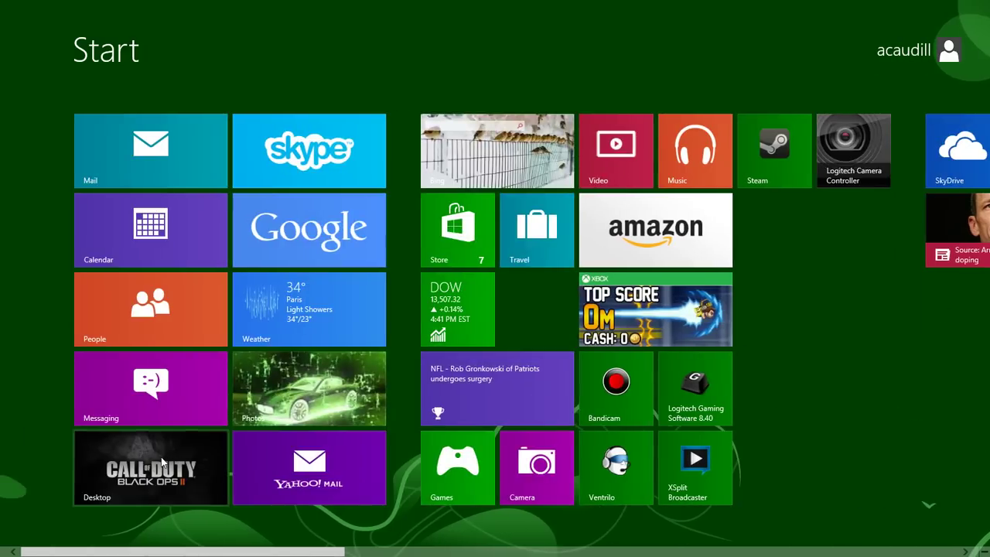
pyautogui.click(171, 462)
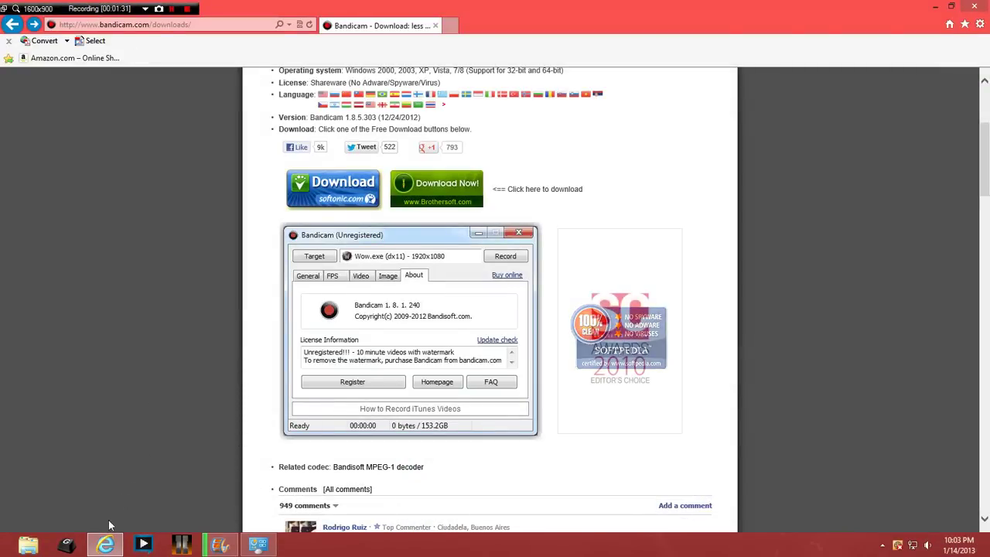
pyautogui.moveTo(89, 545)
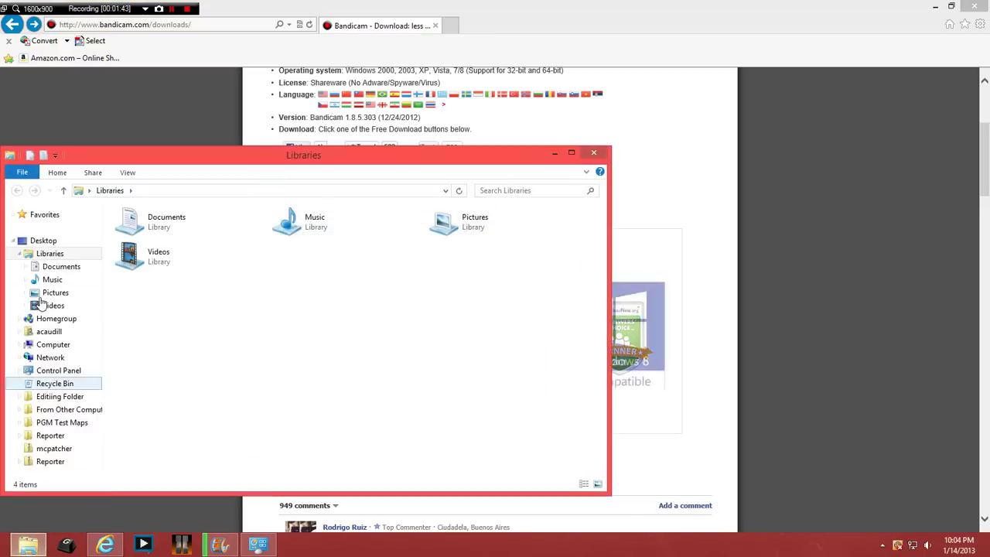
# Open the Downloads folder from Favorites, then select and deselect the X17-75161 file.
pyautogui.click(45, 215)
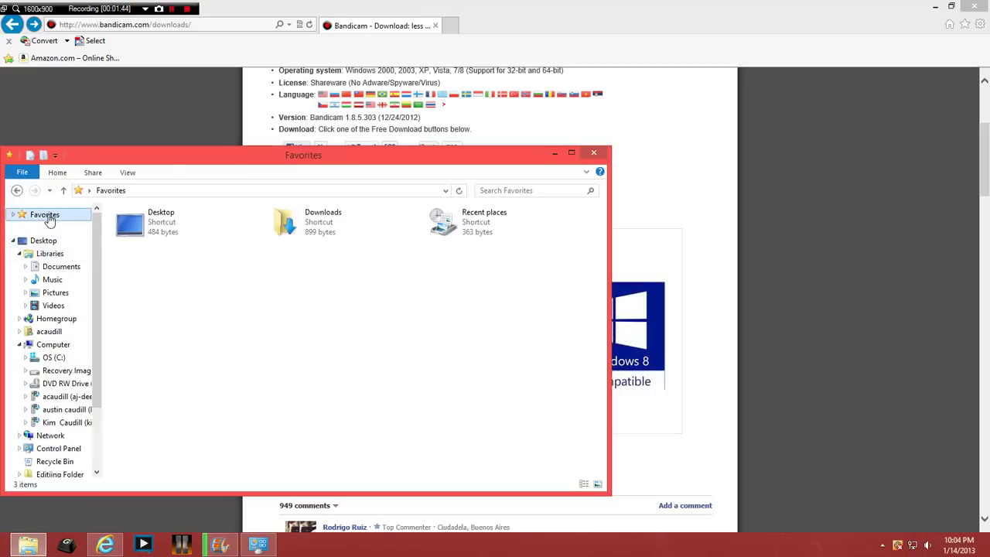
pyautogui.doubleClick(344, 233)
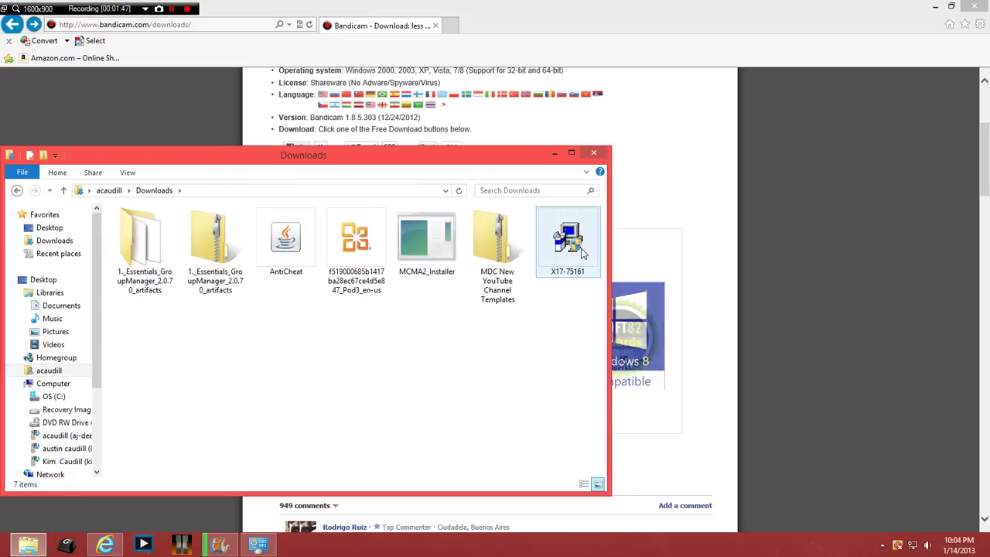
pyautogui.click(568, 240)
pyautogui.click(303, 378)
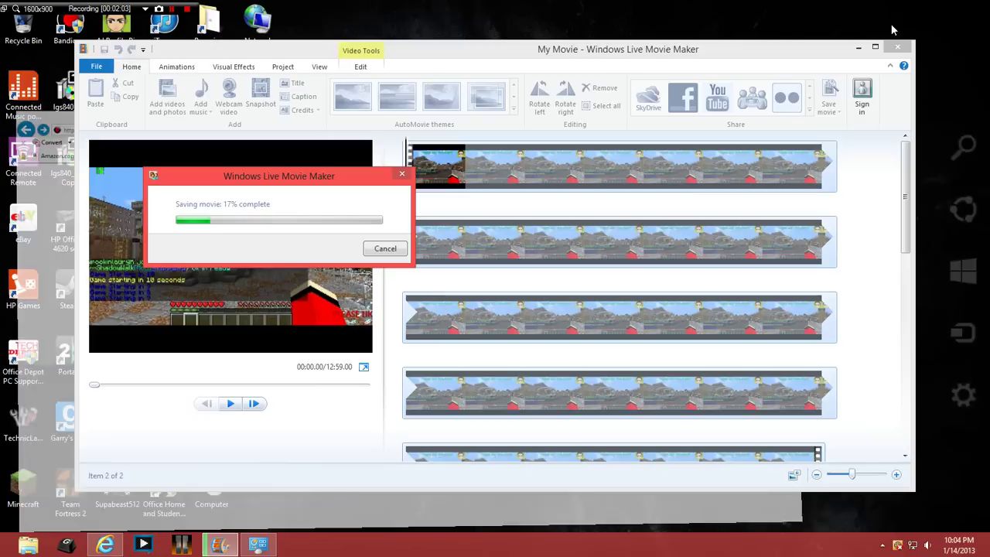
# Move the Bandicam desktop shortcut to the top-right, launching Bandicam from its Start tile meanwhile.
pyautogui.click(989, 552)
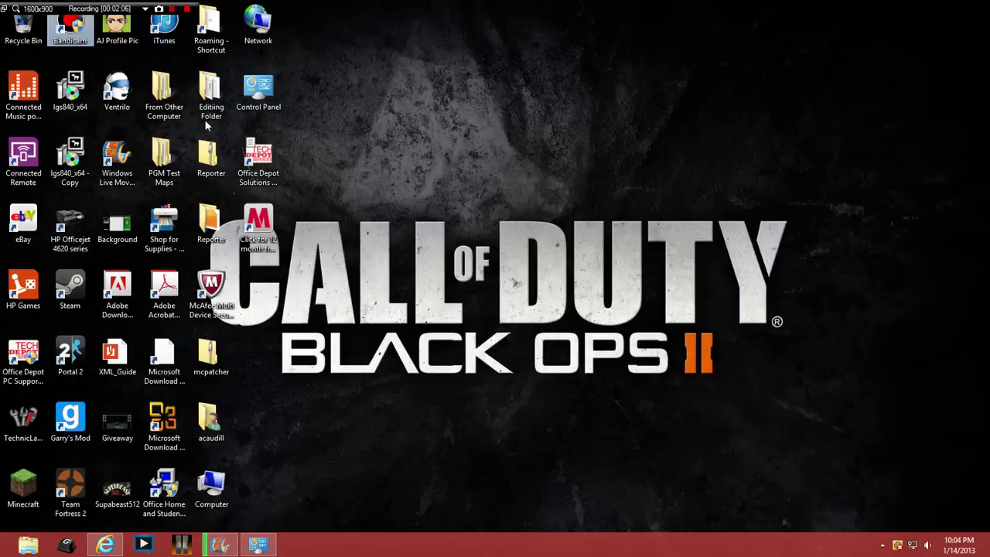
pyautogui.moveTo(79, 34); pyautogui.dragTo(821, 347)
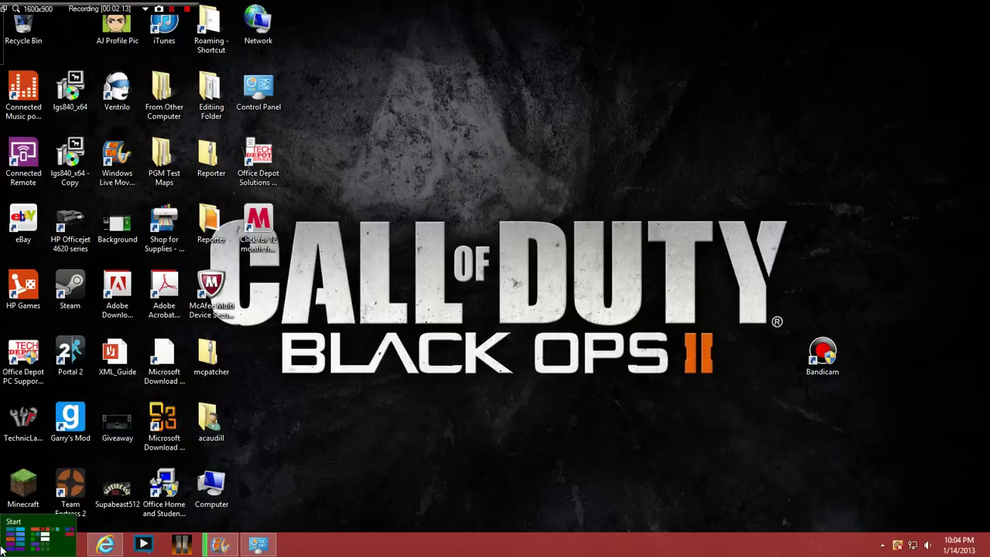
pyautogui.click(11, 545)
pyautogui.scroll(-2, 559, 372)
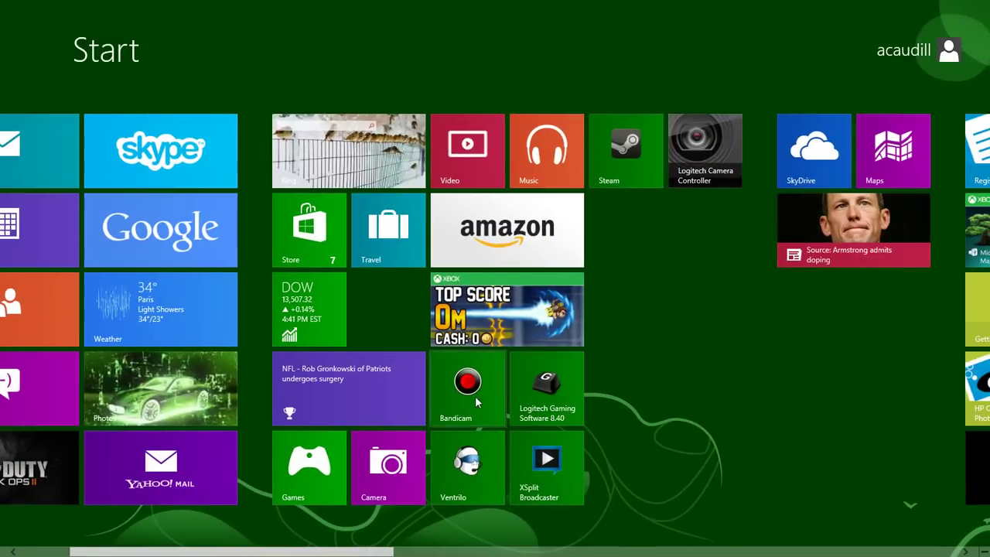
pyautogui.click(473, 388)
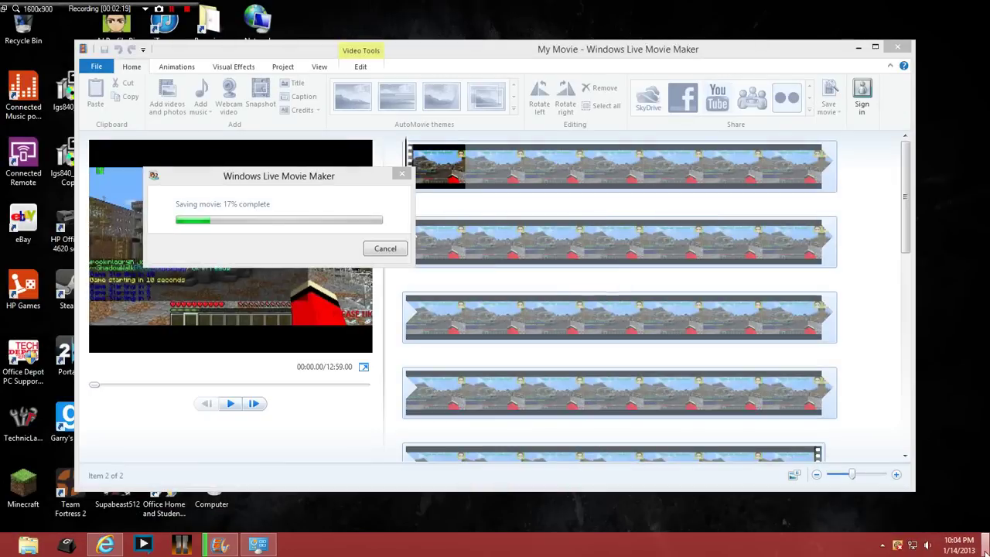
pyautogui.click(988, 551)
pyautogui.moveTo(837, 368); pyautogui.dragTo(884, 102)
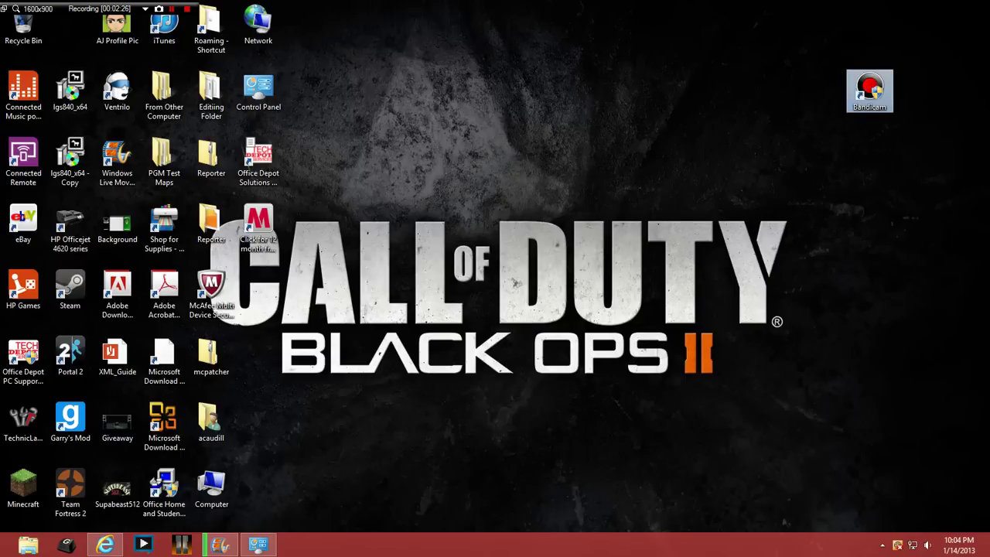
# Launch Bandicam from its desktop shortcut and move its window up and left.
pyautogui.click(545, 298)
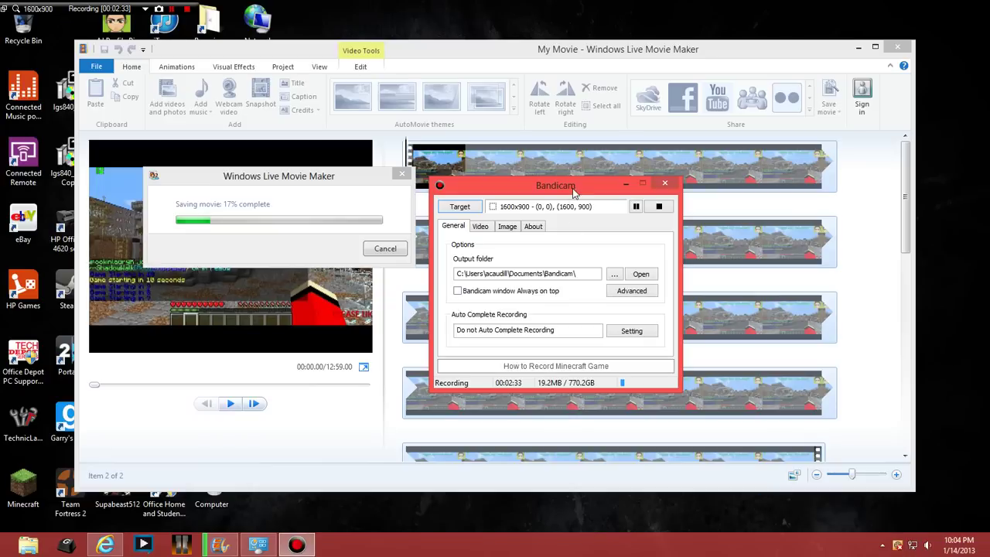
pyautogui.moveTo(574, 191); pyautogui.dragTo(509, 154)
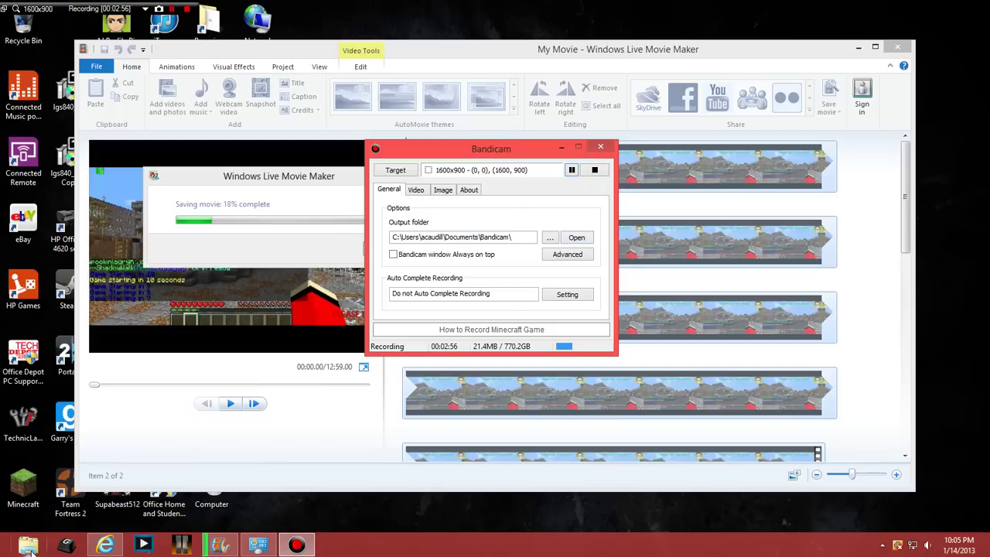
pyautogui.click(27, 546)
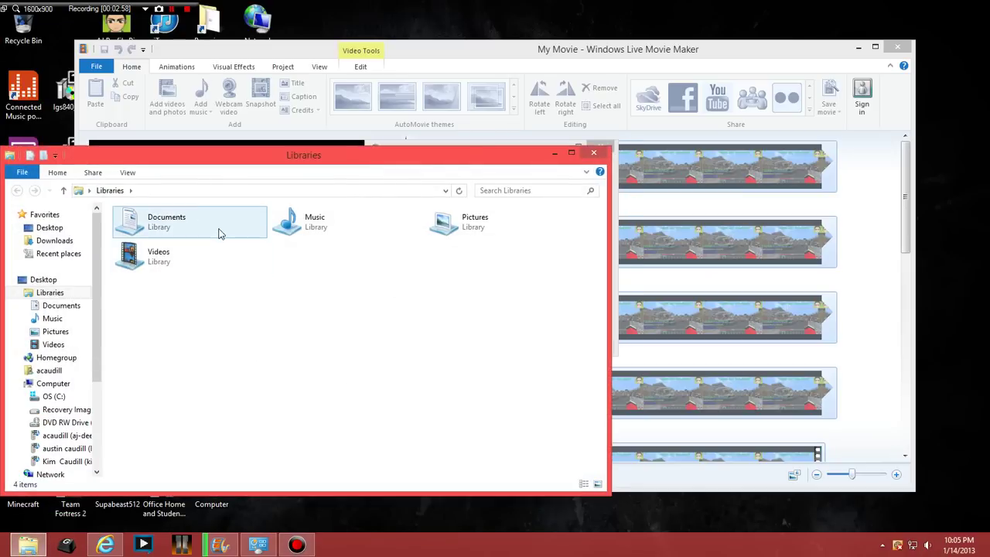
pyautogui.doubleClick(206, 223)
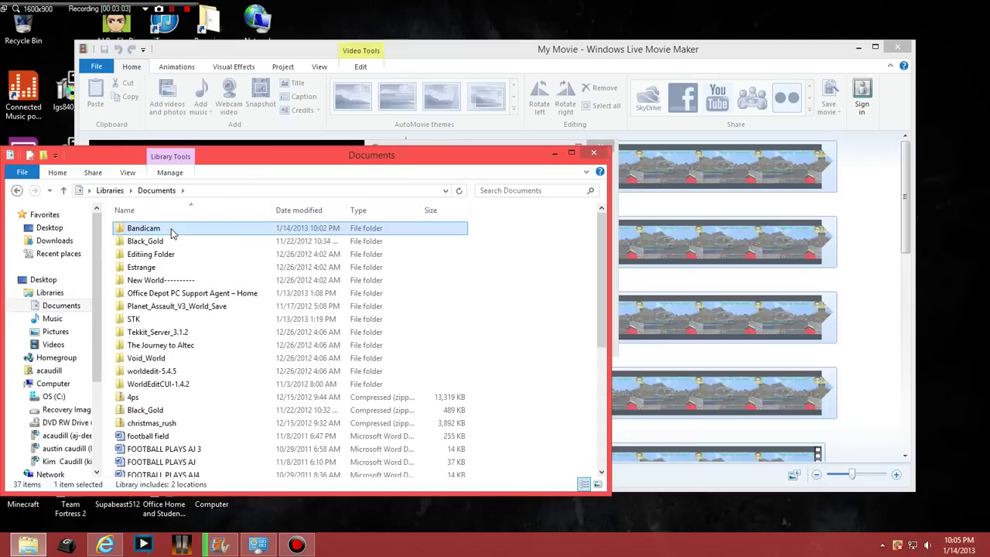
pyautogui.doubleClick(172, 229)
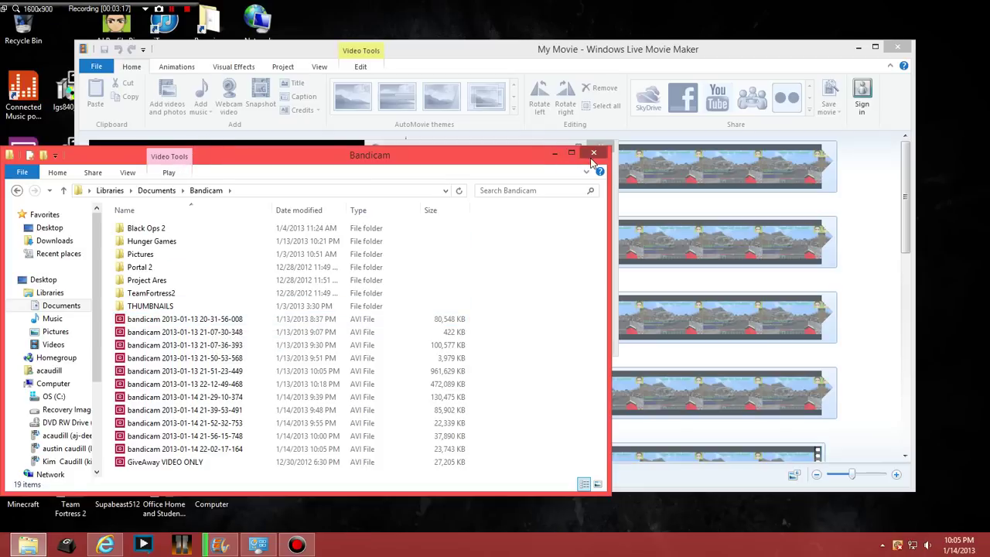
pyautogui.click(594, 153)
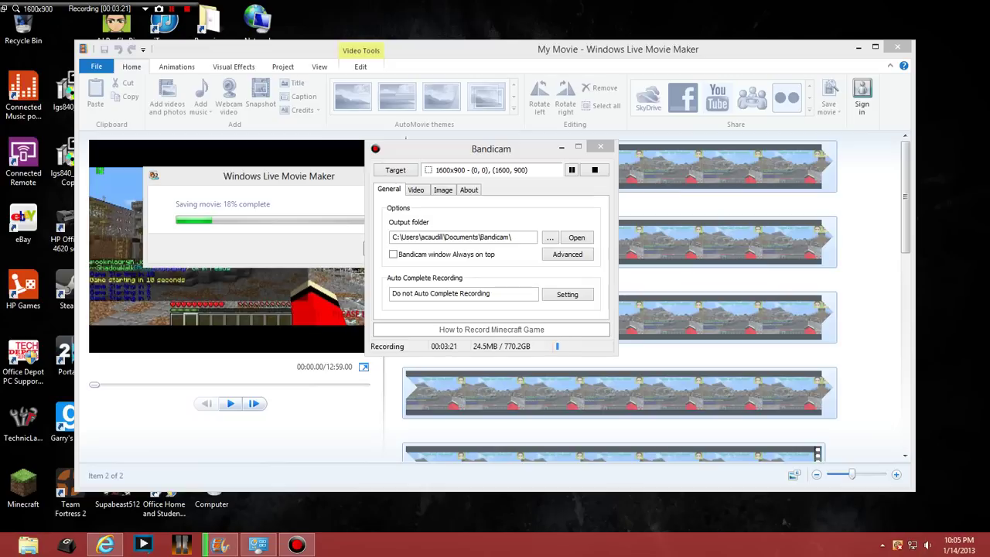
pyautogui.moveTo(983, 553)
pyautogui.click(584, 295)
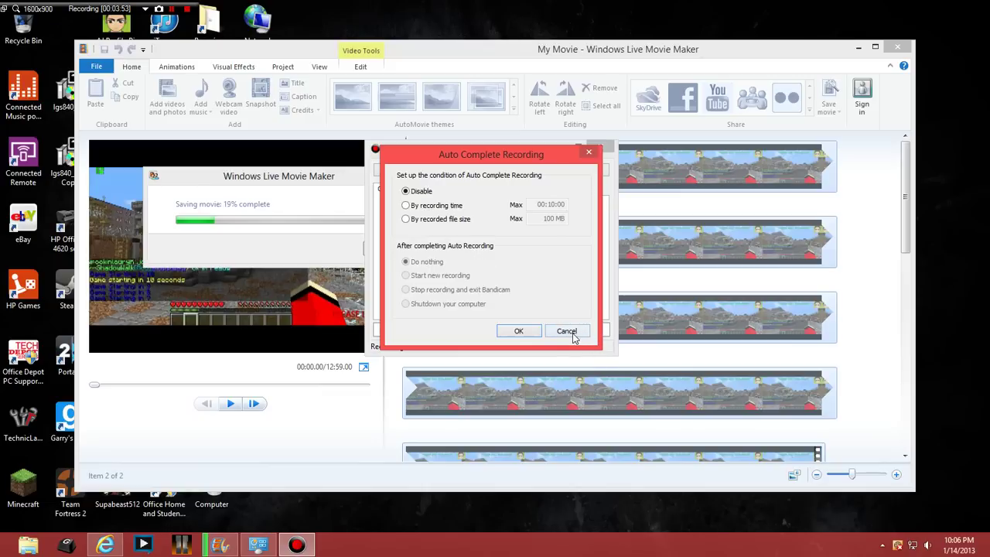
pyautogui.click(567, 331)
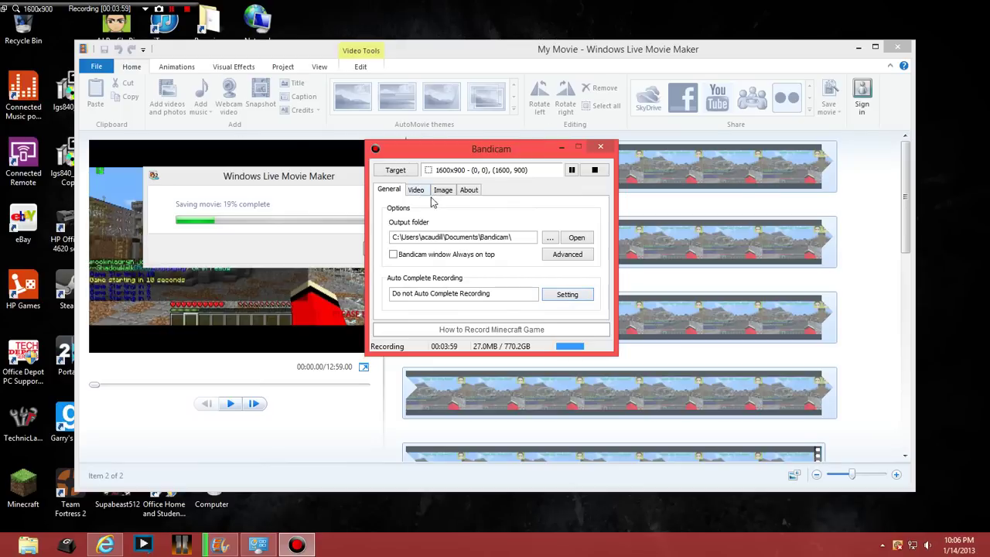
pyautogui.click(573, 305)
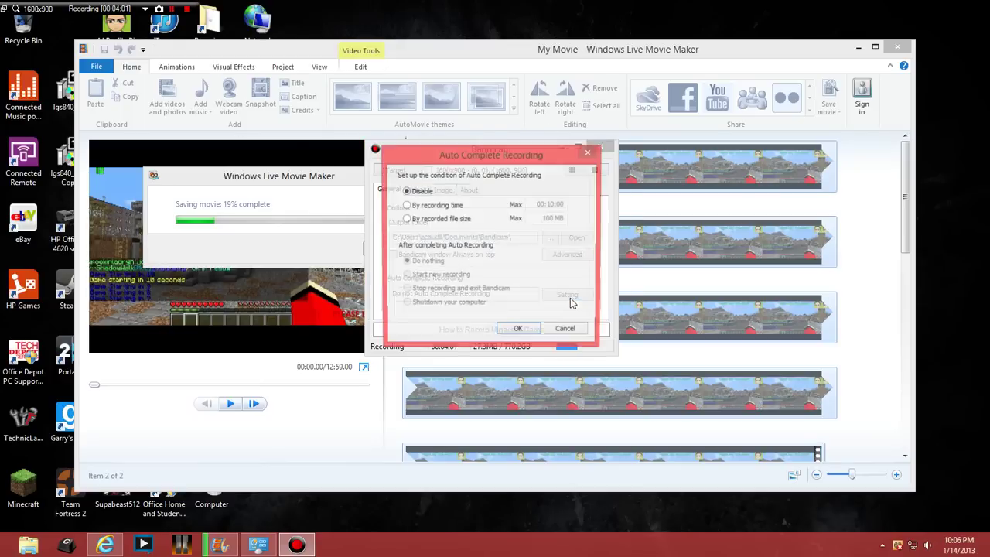
pyautogui.click(407, 206)
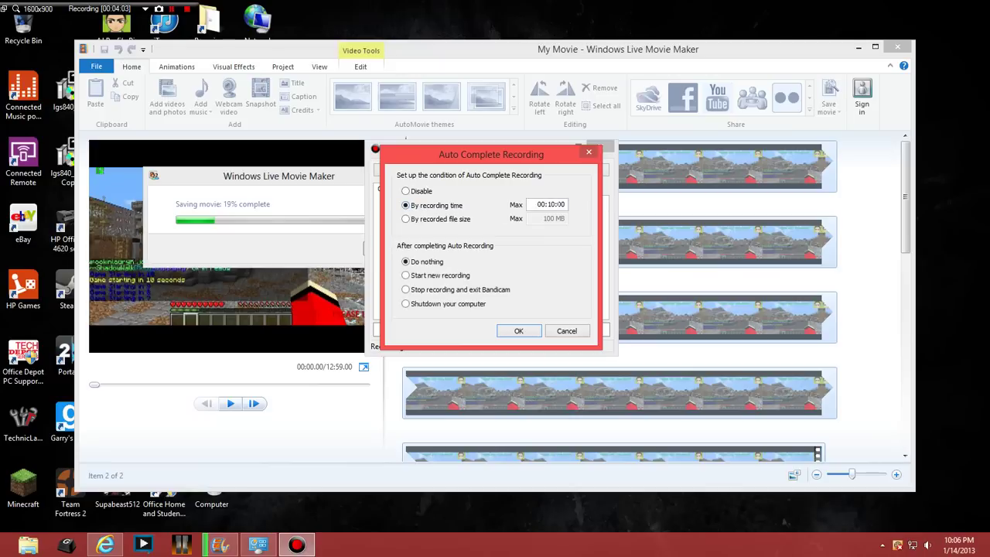
pyautogui.click(551, 204)
pyautogui.click(512, 242)
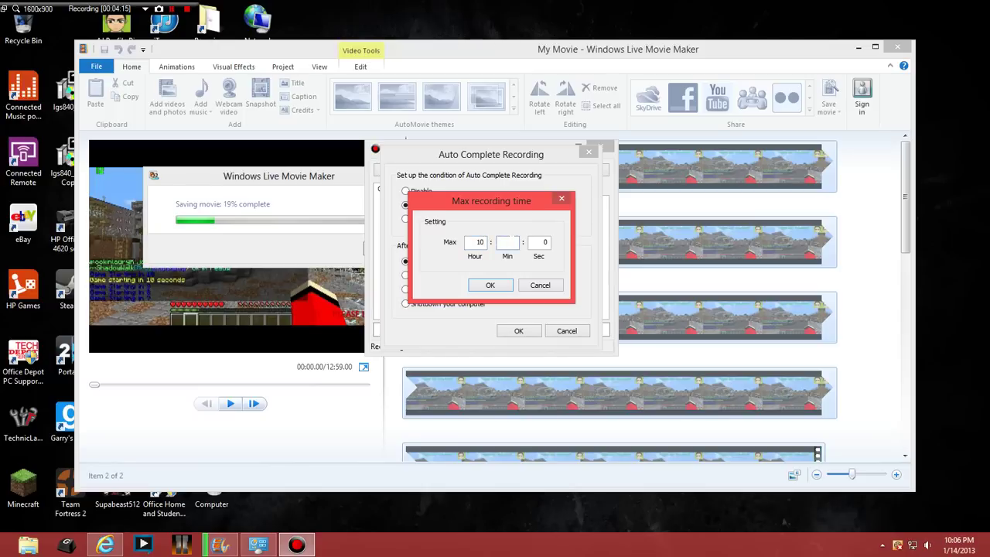
pyautogui.click(477, 287)
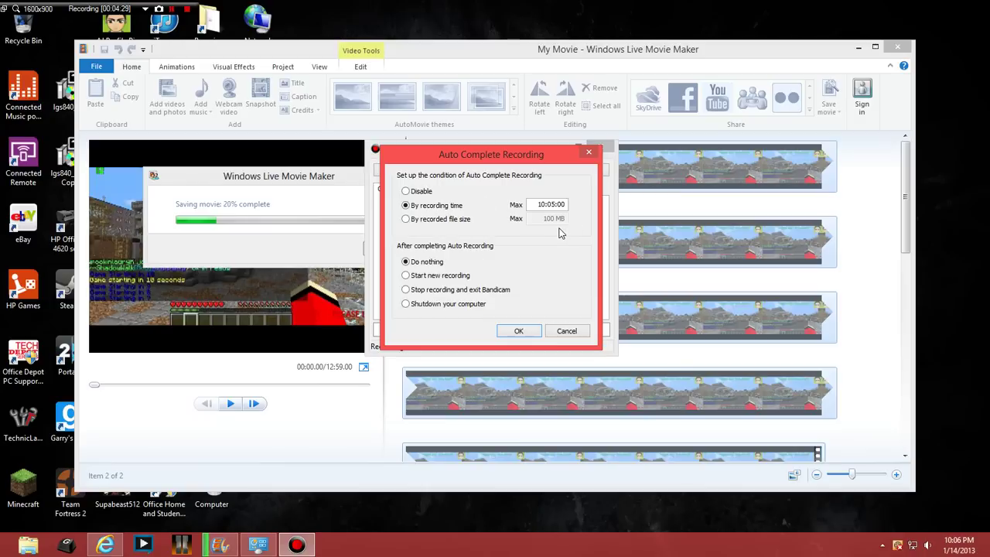
pyautogui.click(407, 191)
pyautogui.click(518, 330)
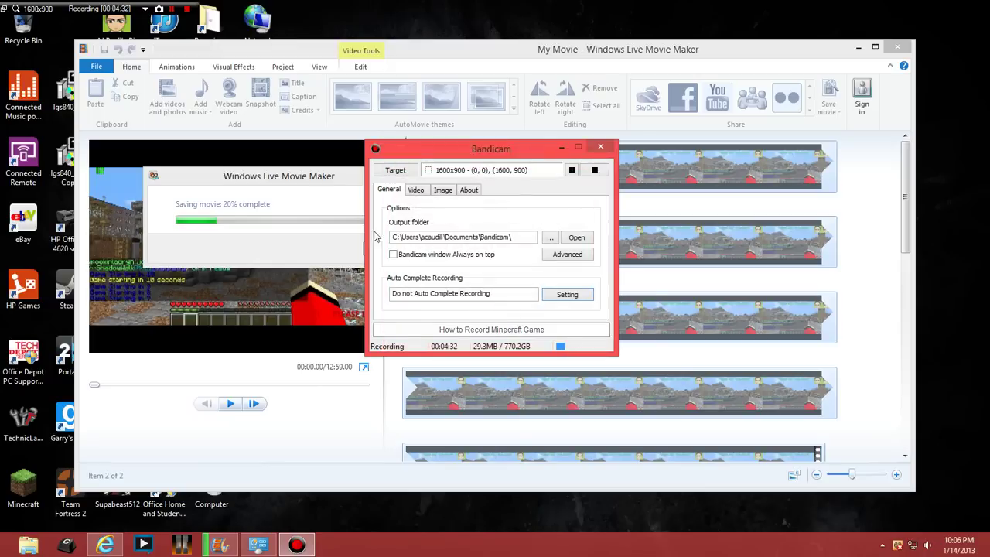
pyautogui.click(424, 191)
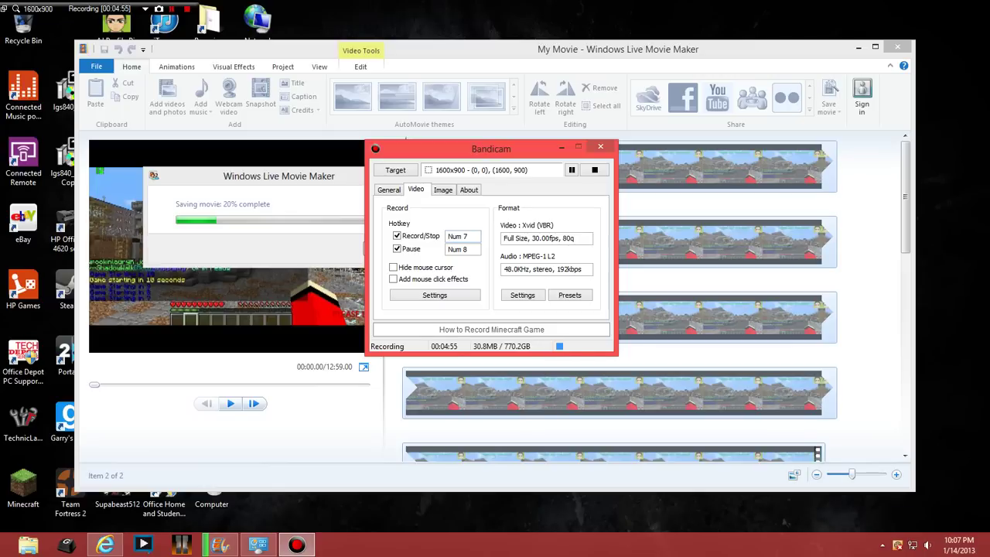
pyautogui.click(393, 267)
pyautogui.click(394, 268)
# Enable 'Add mouse click effects' for video recording.
pyautogui.click(393, 279)
pyautogui.click(399, 296)
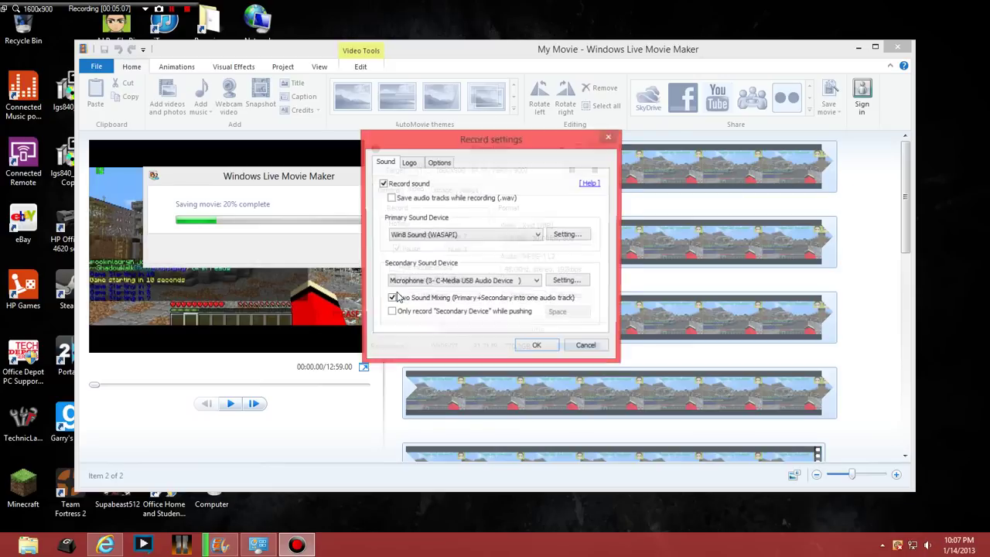
pyautogui.click(540, 348)
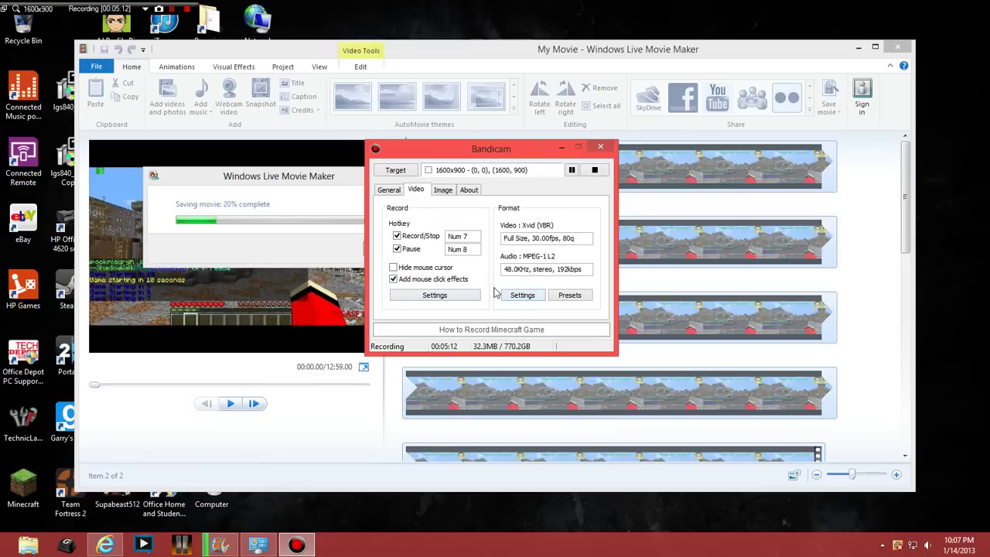
# Set the left-click effect colour to orange, leaving the right-click colour blue.
pyautogui.click(434, 296)
pyautogui.click(439, 166)
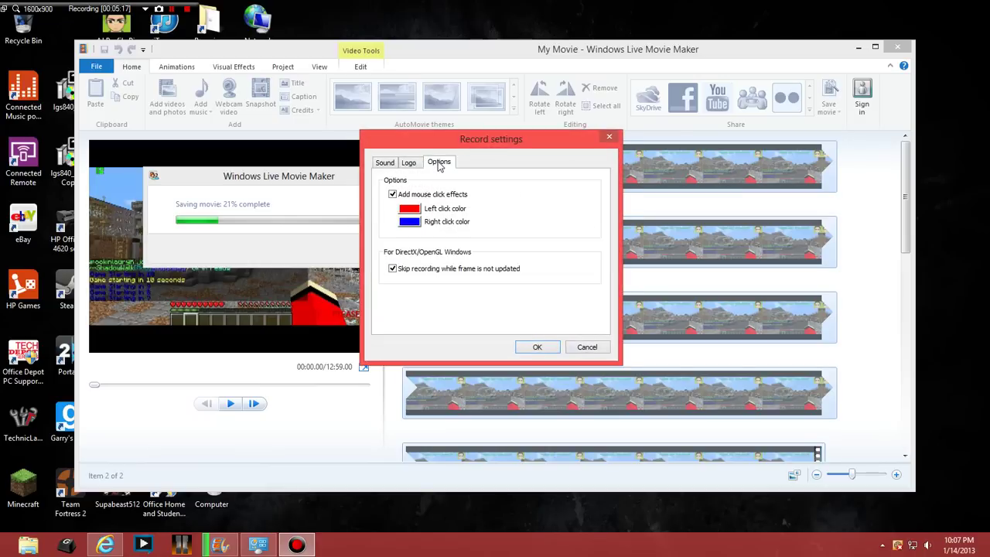
pyautogui.click(410, 210)
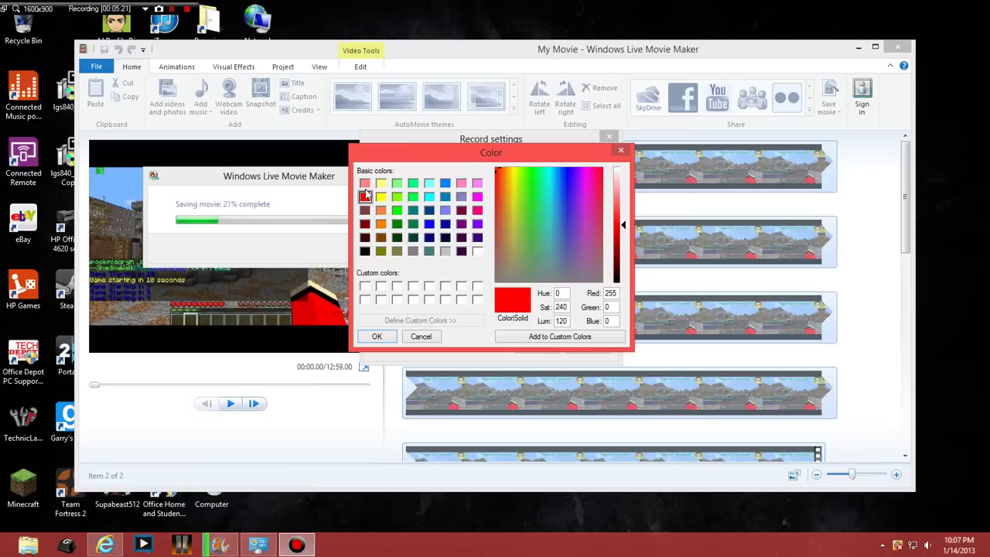
pyautogui.click(381, 224)
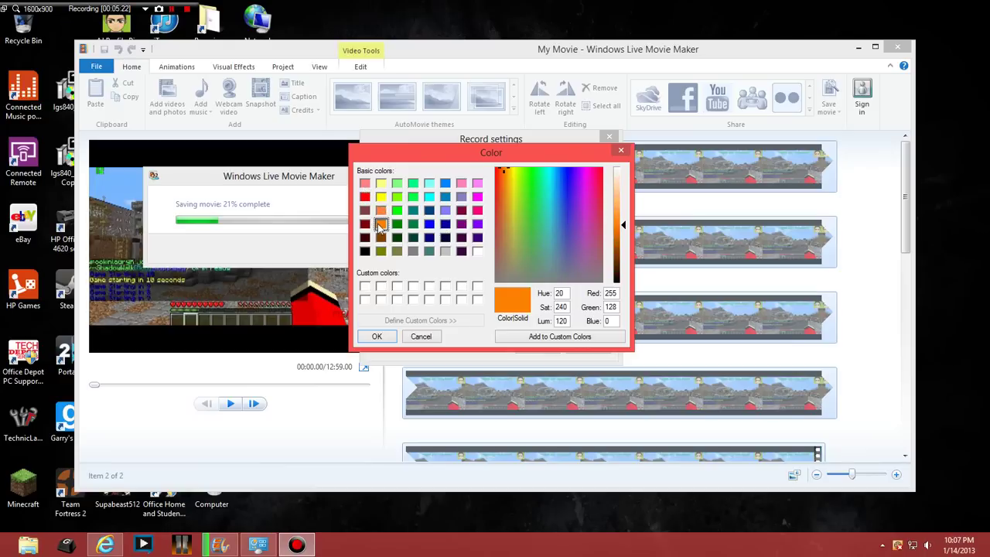
pyautogui.click(379, 336)
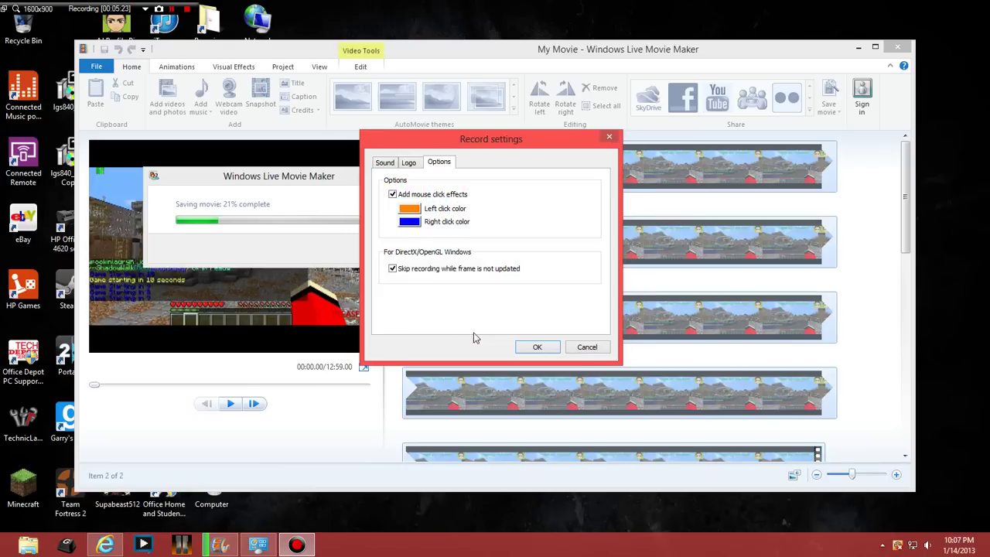
pyautogui.click(410, 222)
pyautogui.click(620, 150)
# Review the Logo watermark options, leaving them disabled, and finish on the Sound tab.
pyautogui.click(411, 164)
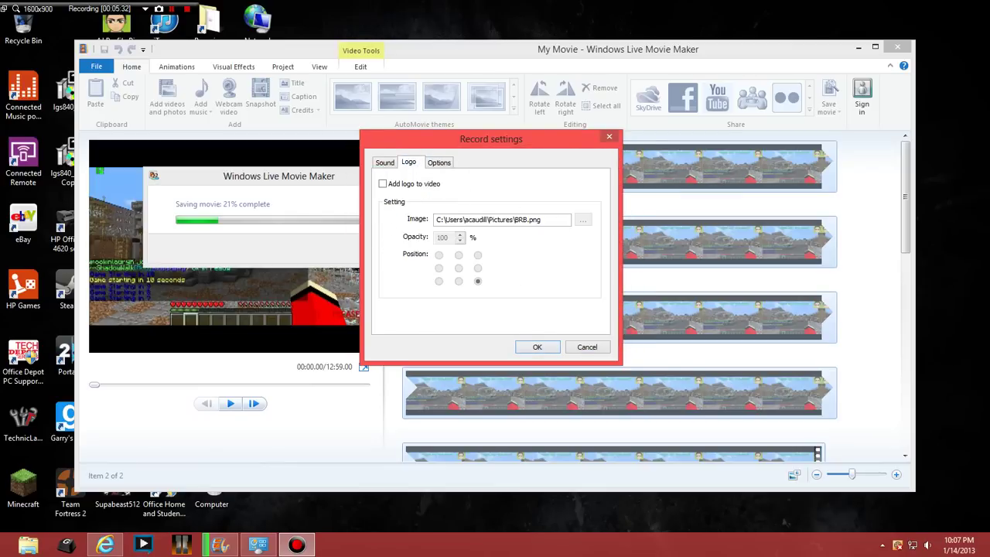
pyautogui.click(385, 164)
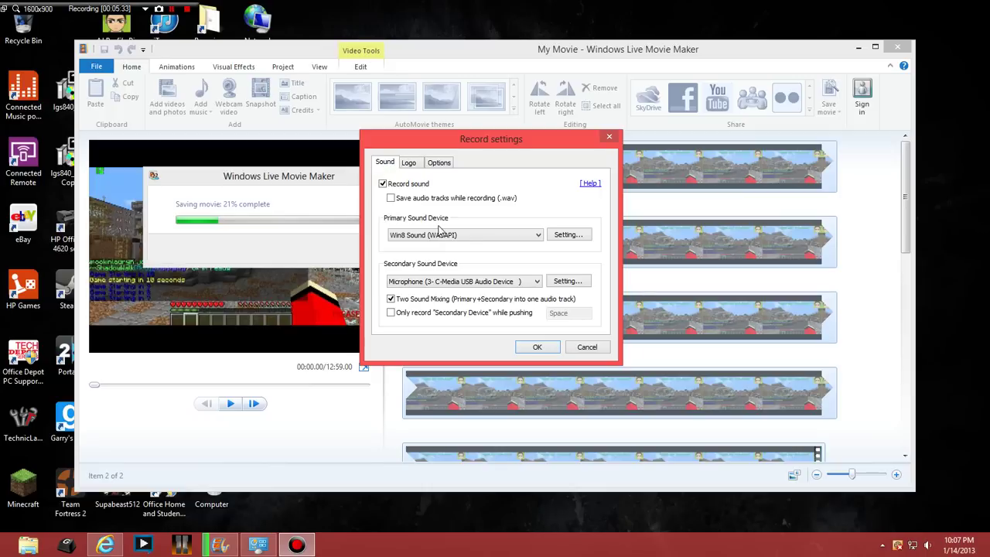
pyautogui.click(413, 166)
pyautogui.click(393, 165)
pyautogui.click(414, 167)
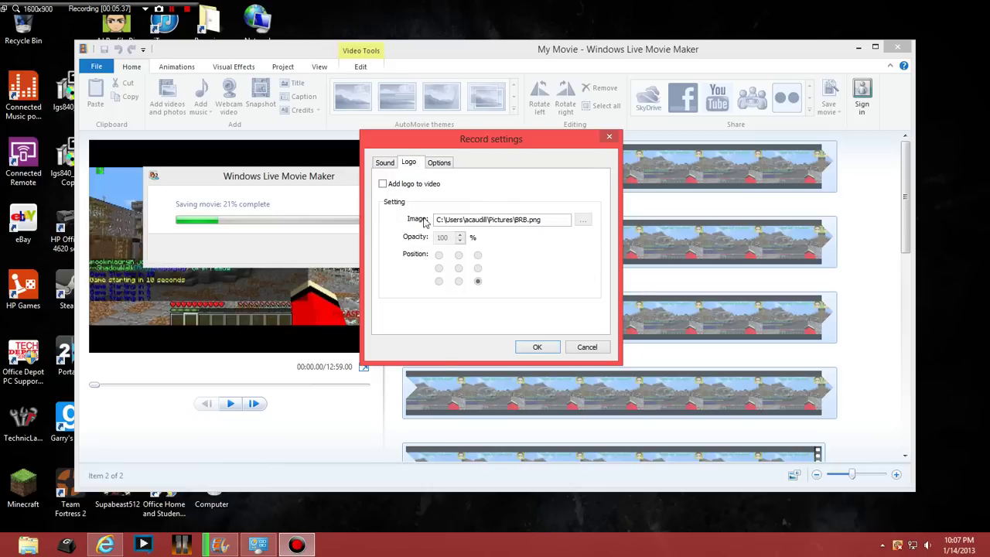
pyautogui.click(386, 163)
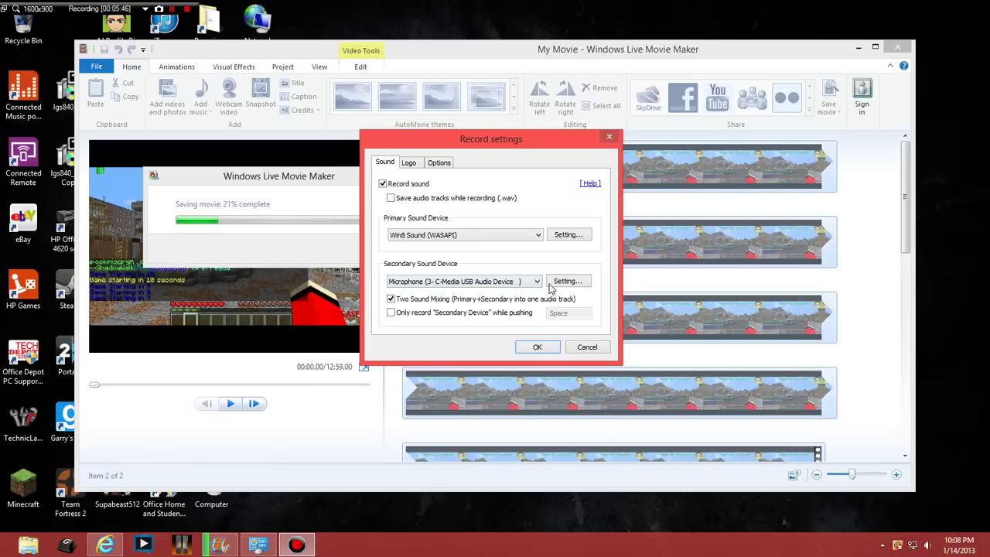
pyautogui.click(525, 236)
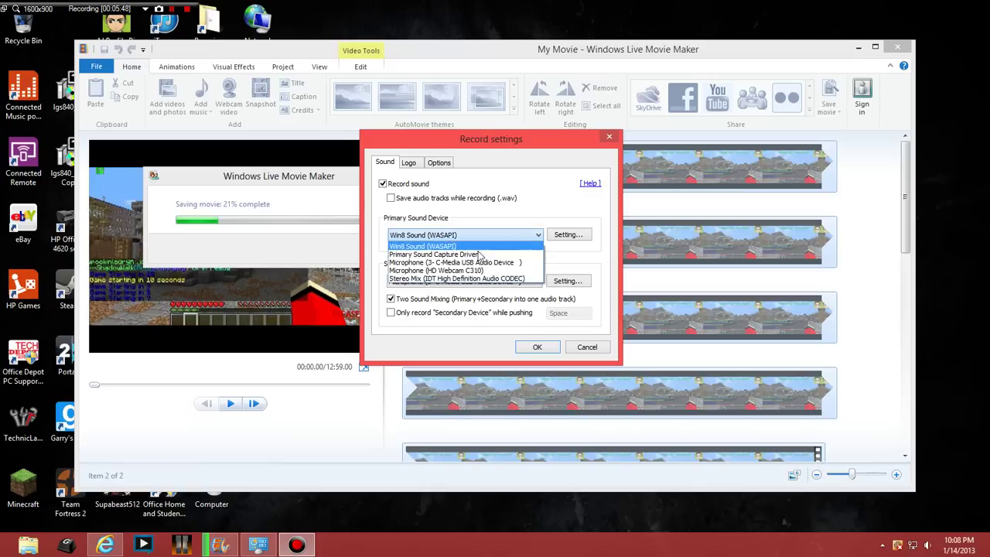
pyautogui.click(418, 249)
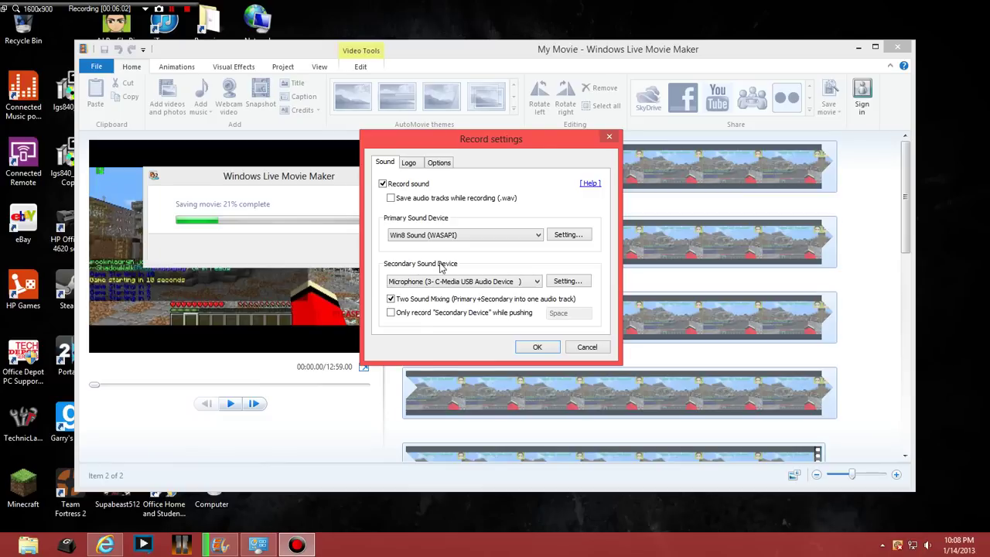
pyautogui.click(536, 282)
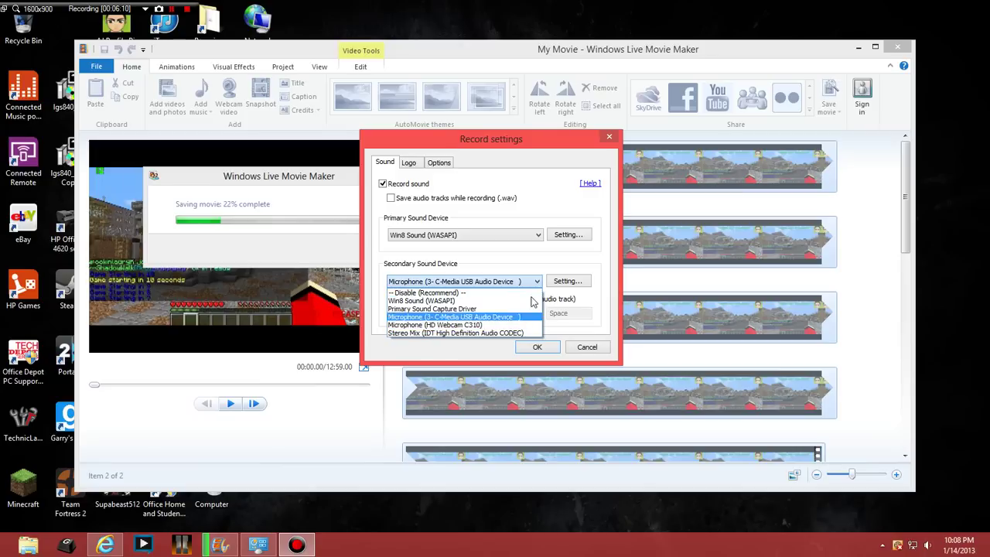
pyautogui.click(469, 301)
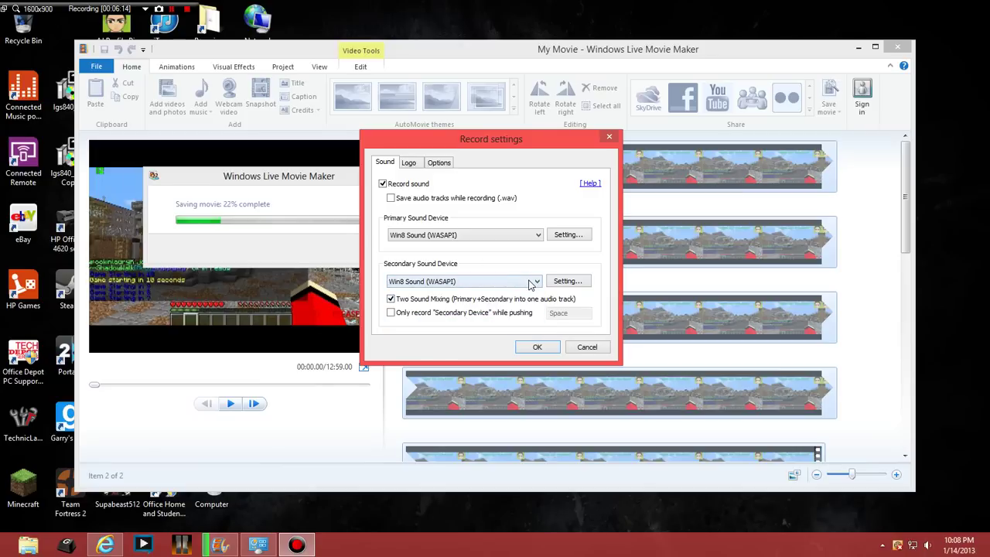
pyautogui.click(531, 283)
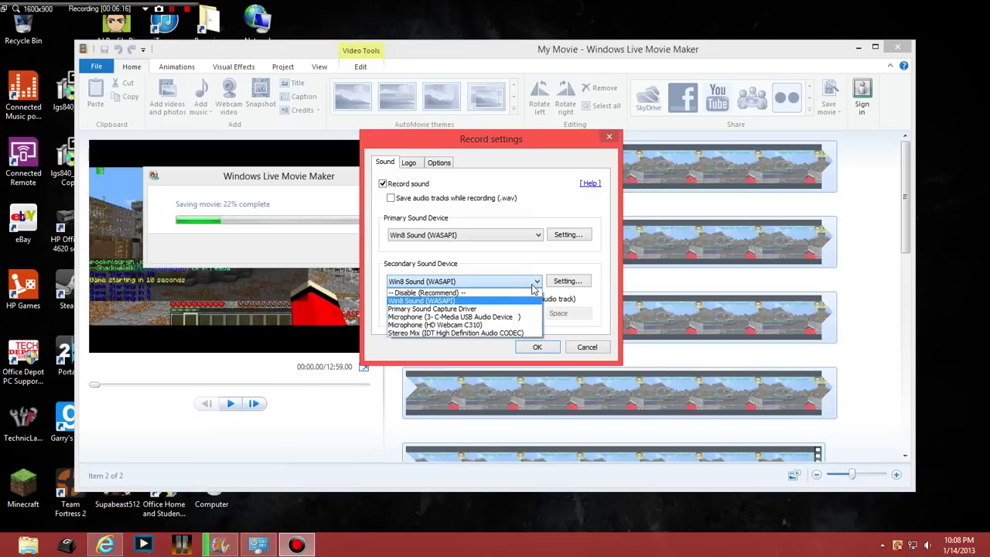
pyautogui.click(477, 311)
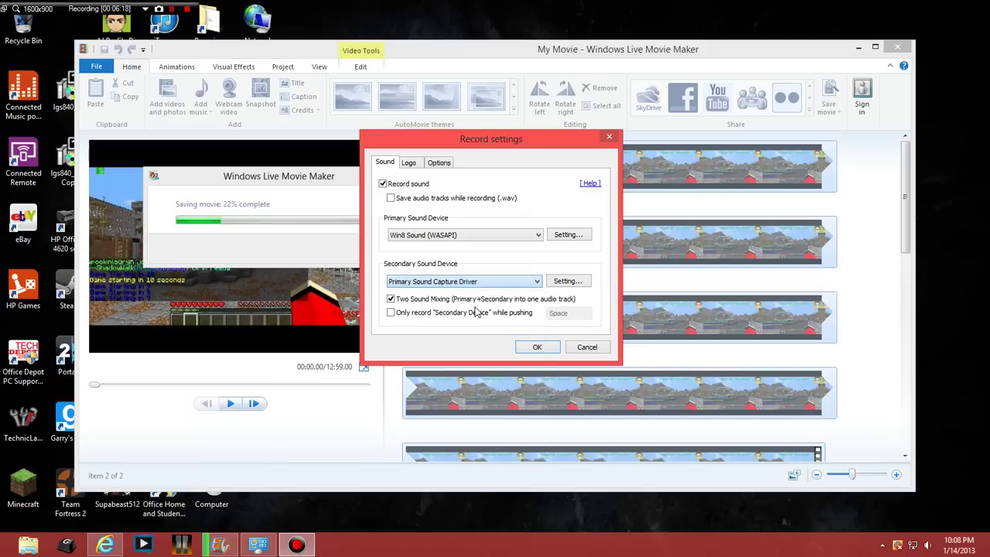
pyautogui.click(539, 283)
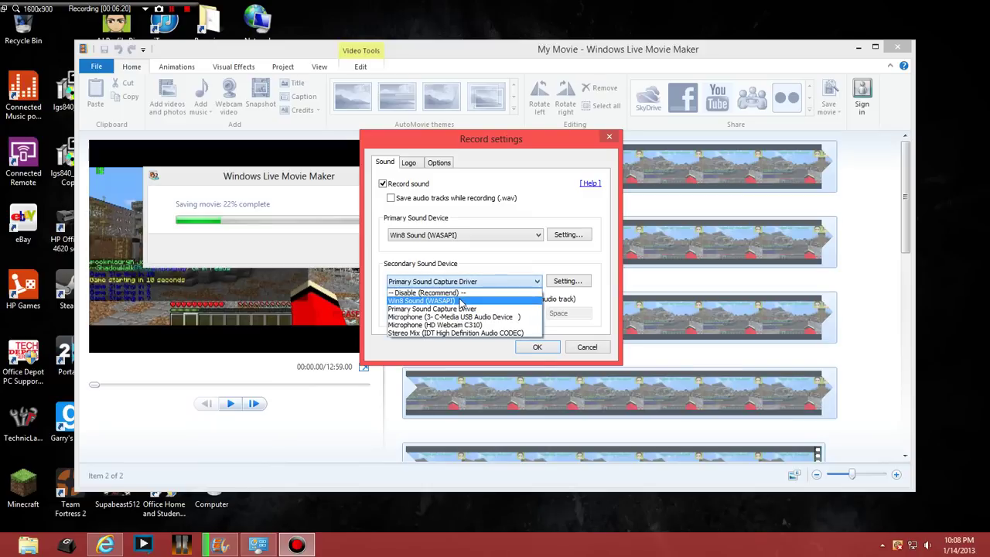
pyautogui.click(467, 300)
pyautogui.click(438, 283)
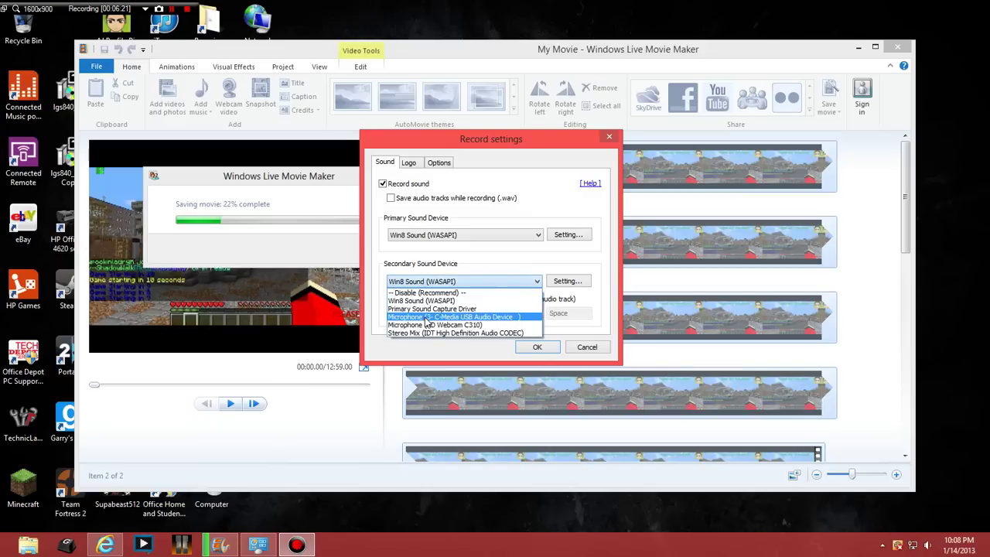
pyautogui.click(434, 317)
pyautogui.click(570, 282)
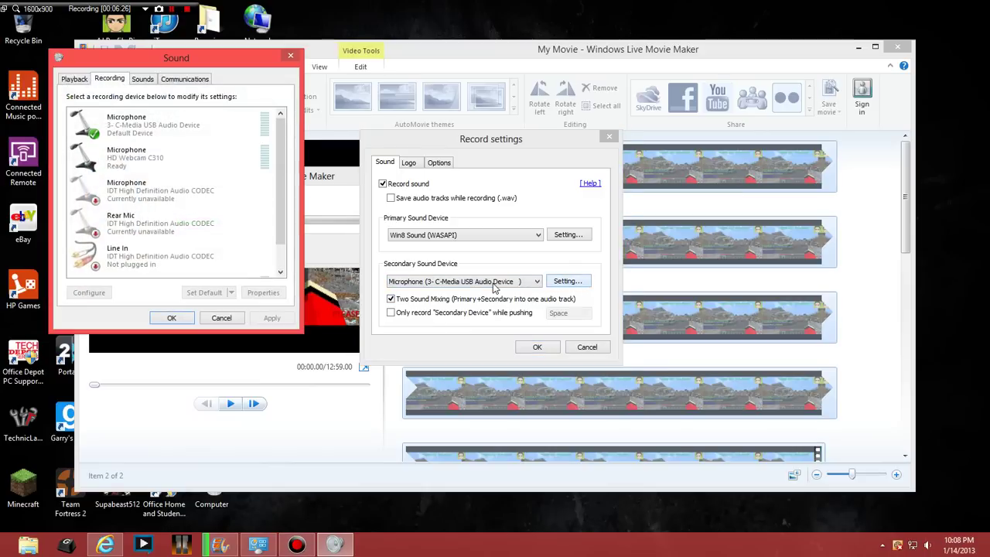
pyautogui.click(143, 136)
pyautogui.scroll(-1, 228, 194)
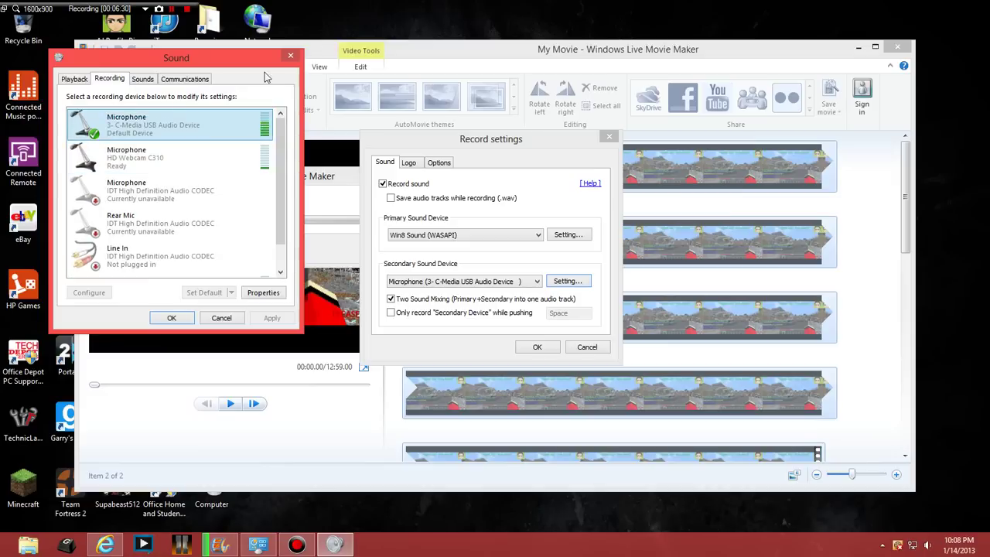
pyautogui.click(286, 58)
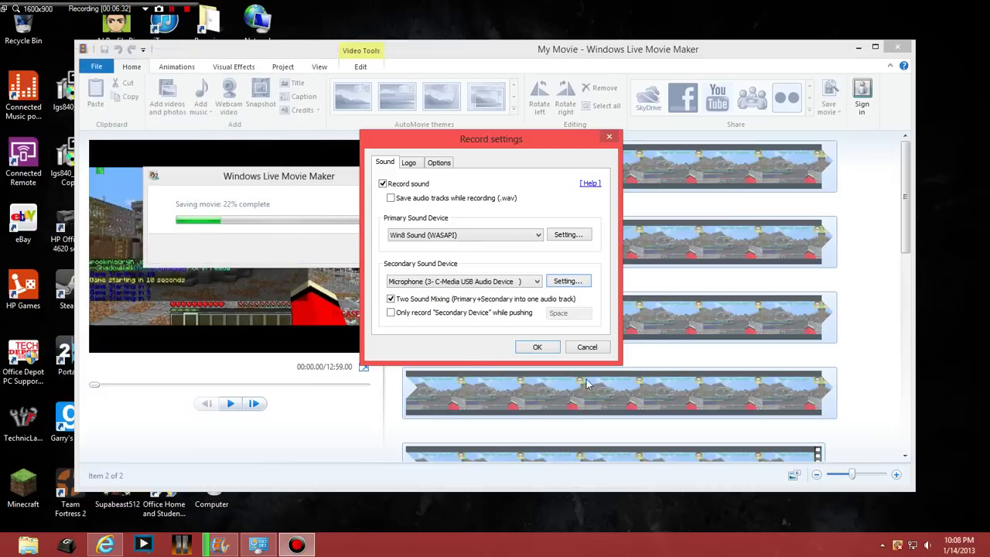
# Turn off push-to-record for the USB microphone and keep Two Sound Mixing enabled.
pyautogui.click(391, 313)
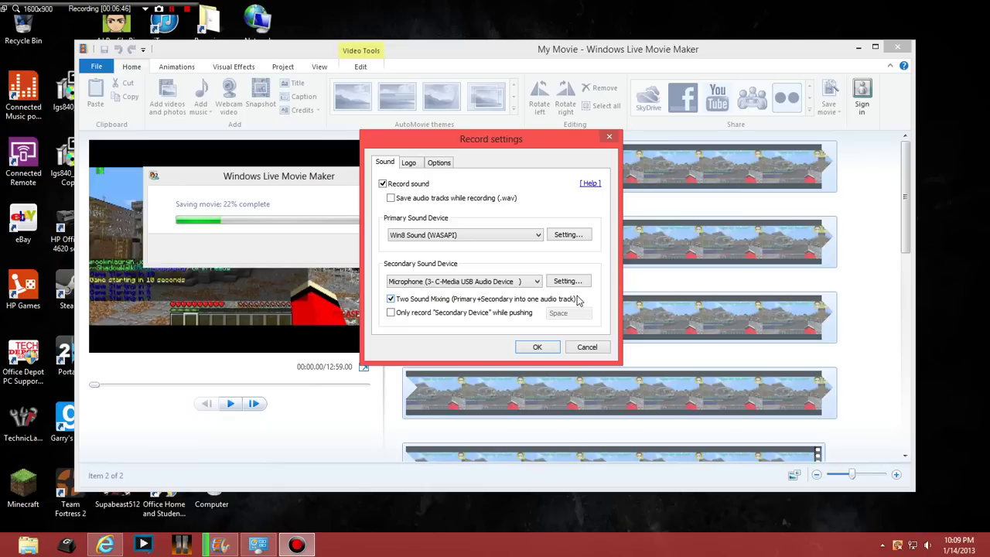
pyautogui.click(391, 314)
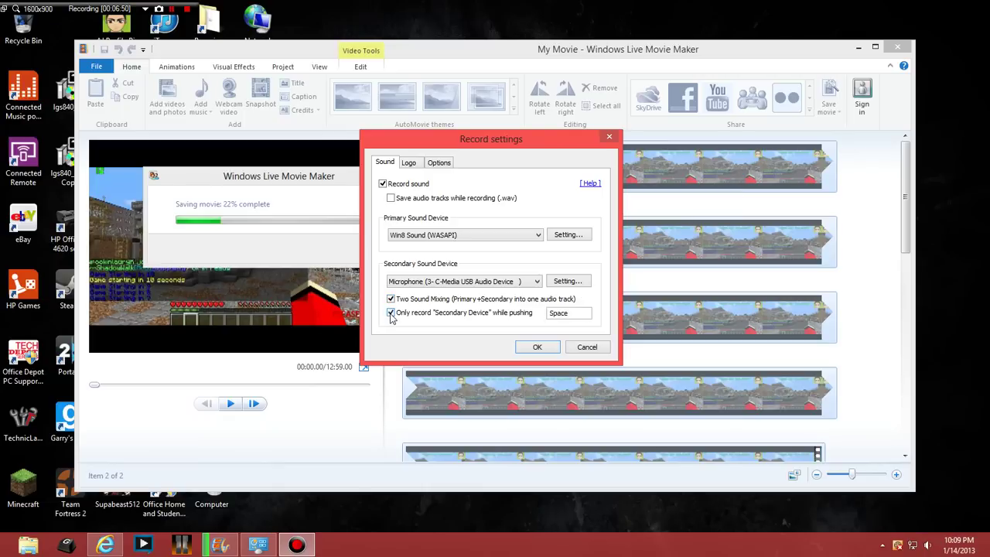
pyautogui.click(391, 314)
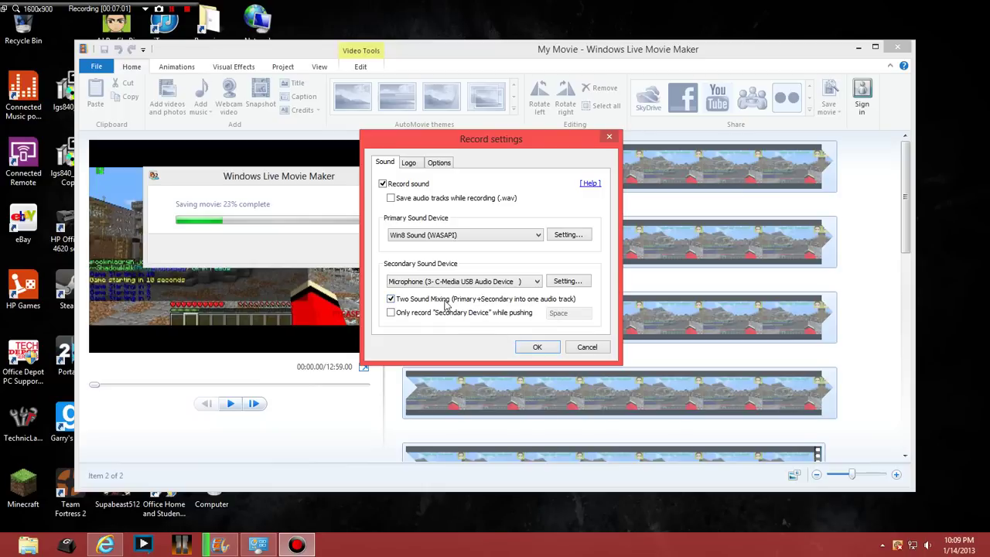
pyautogui.click(390, 299)
pyautogui.click(391, 300)
# Save the sound settings and show Image options: F11 hotkey, no repeat capture, JPG high quality.
pyautogui.click(537, 348)
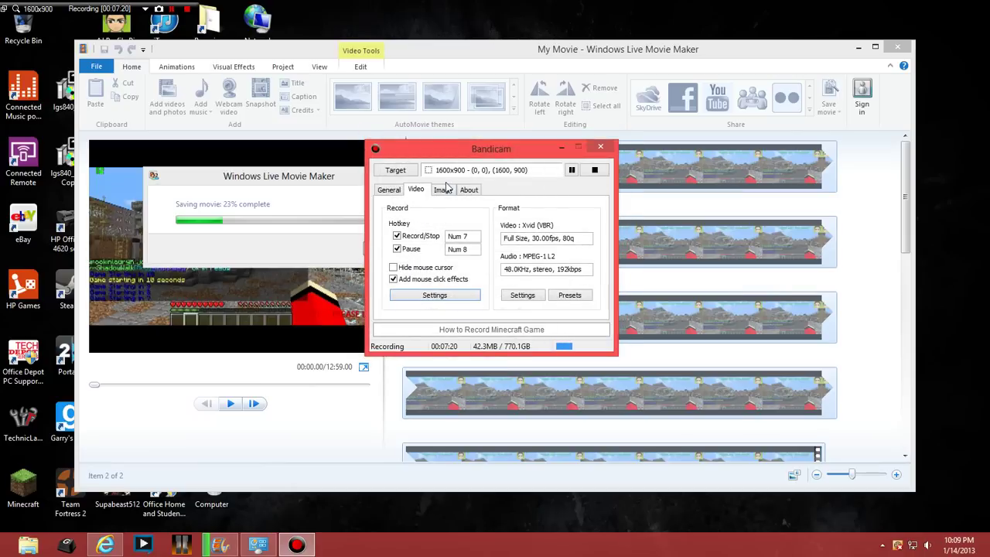
pyautogui.click(445, 190)
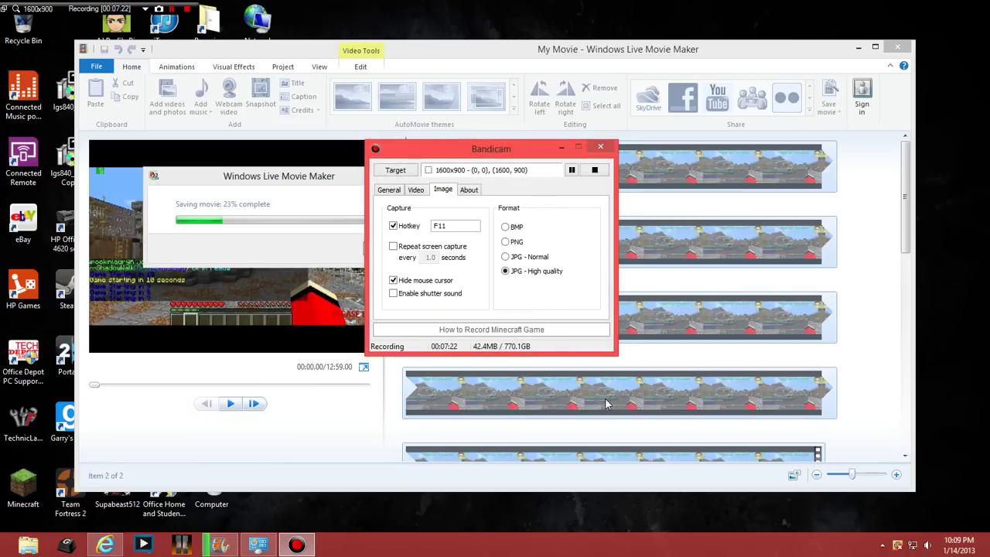
pyautogui.click(393, 246)
pyautogui.click(393, 246)
# Switch the capture target to 'Rectangle on a screen' and shrink the frame to a small rectangle.
pyautogui.click(405, 174)
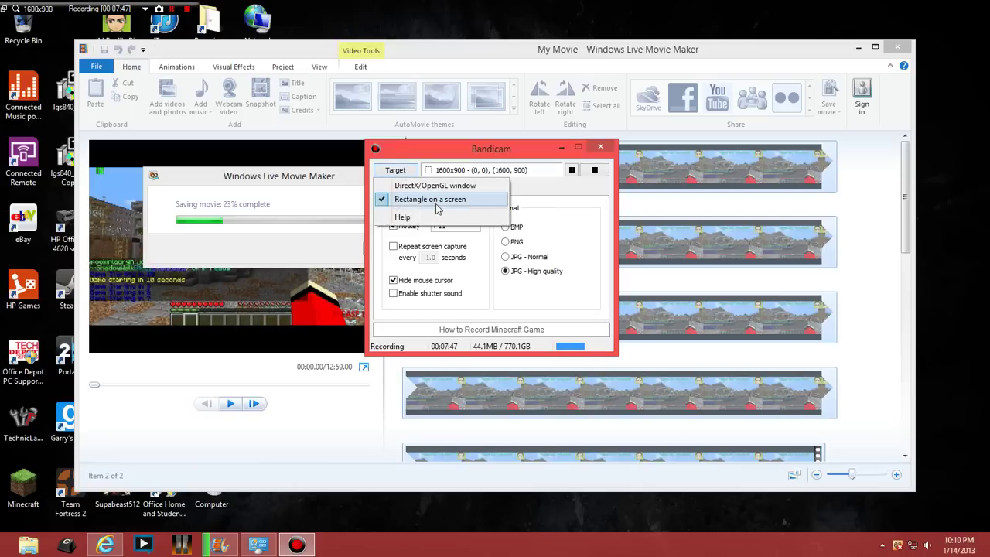
pyautogui.click(437, 203)
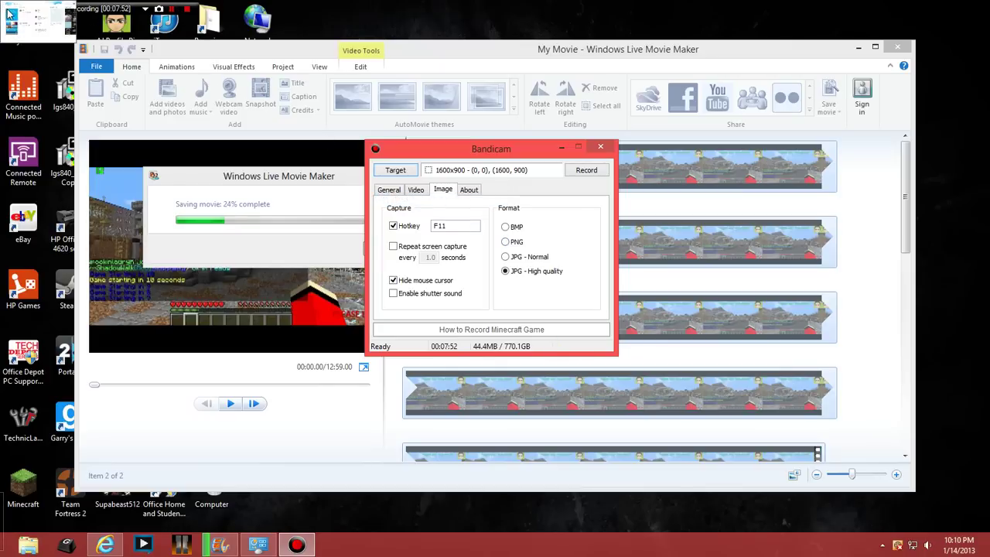
pyautogui.moveTo(125, 14); pyautogui.dragTo(534, 107)
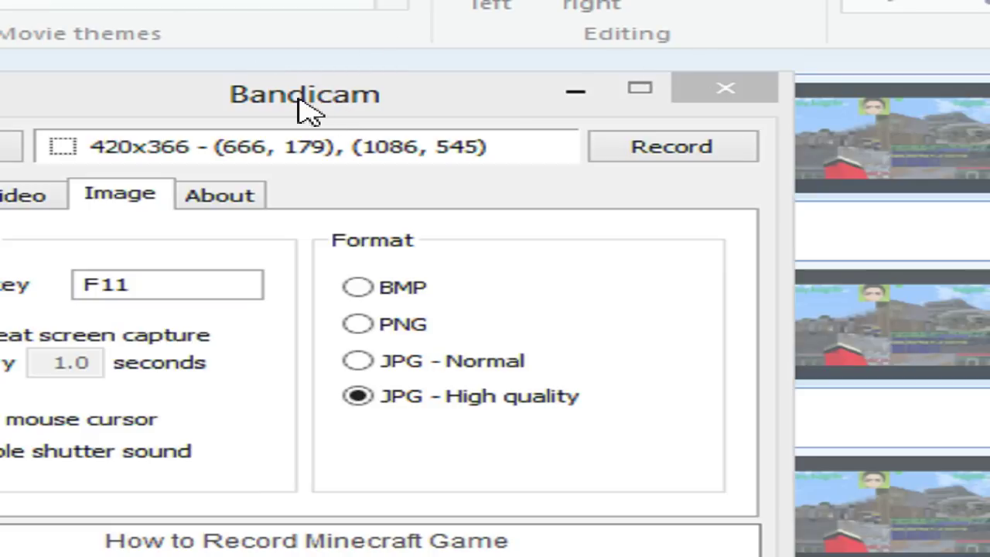
# Reposition the capture frame, expand it to full-screen 1600x900, and move its toolbar upward.
pyautogui.moveTo(426, 2)
pyautogui.mouseDown()
pyautogui.moveTo(420, 11)
pyautogui.moveTo(429, 2)
pyautogui.mouseUp()
pyautogui.moveTo(173, 3); pyautogui.dragTo(185, 2)
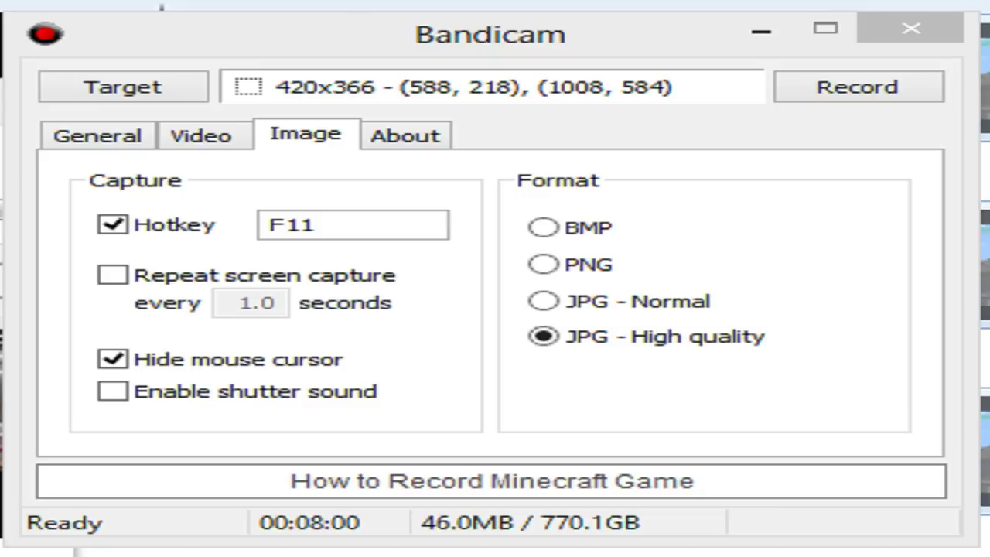
pyautogui.doubleClick(455, 133)
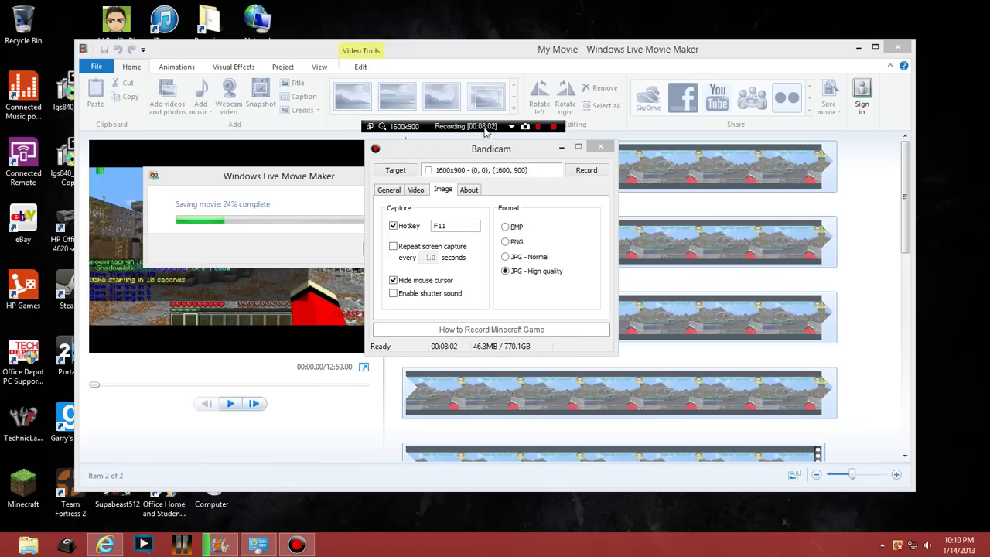
pyautogui.moveTo(452, 129); pyautogui.dragTo(475, 67)
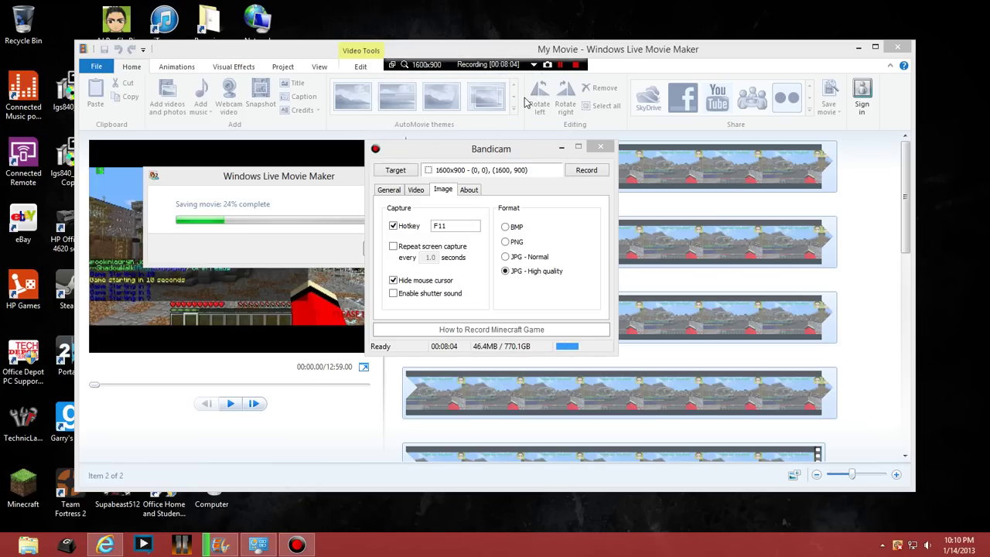